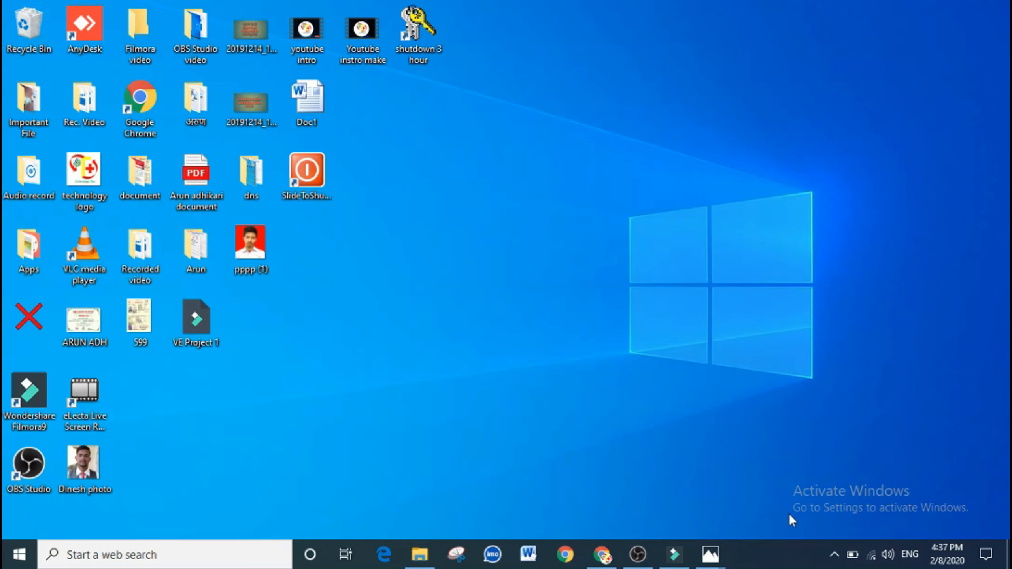
left_click(602, 555)
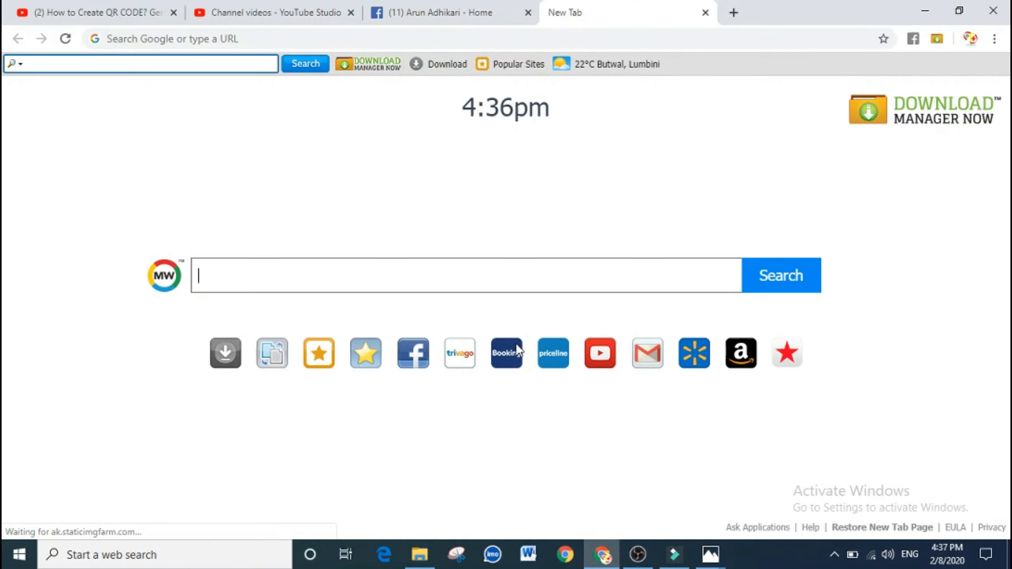
left_click(339, 39)
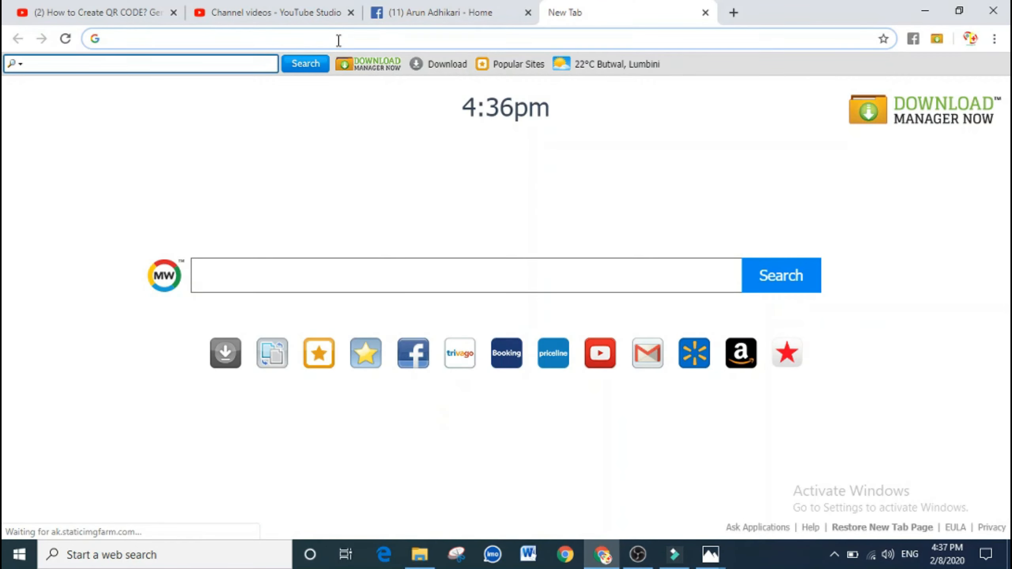
type("https://www.qr-code-generator.com/")
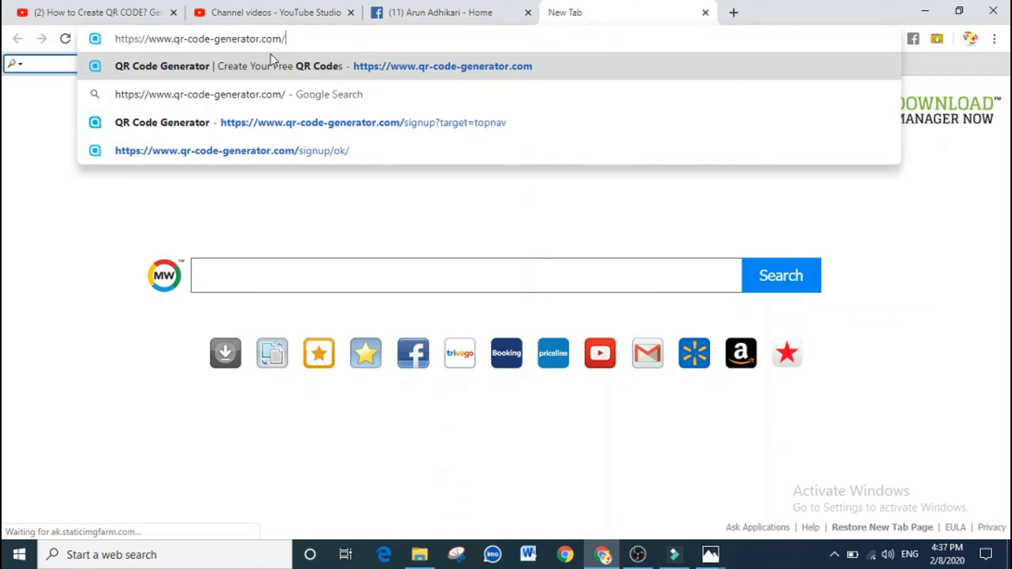
left_click(271, 53)
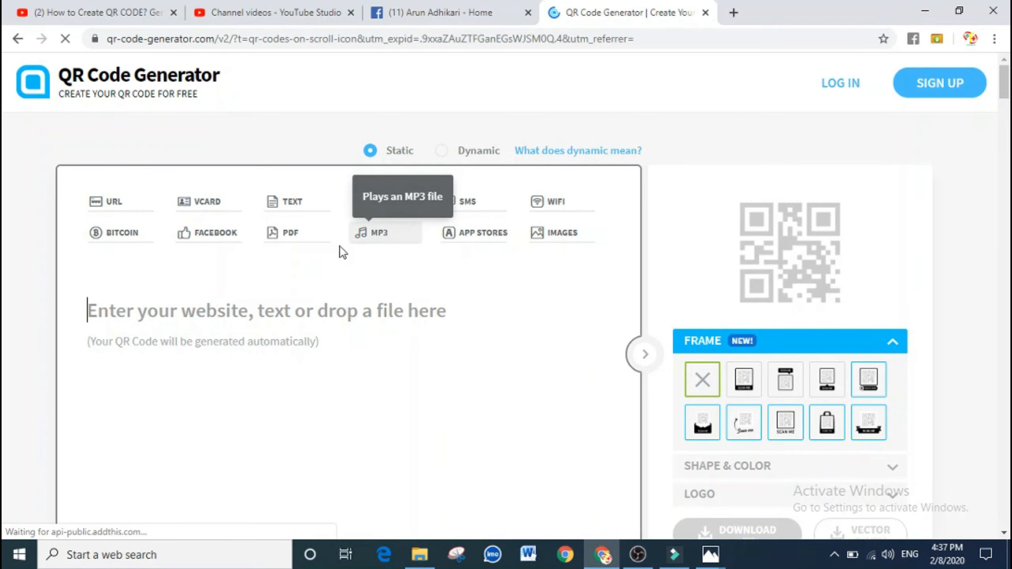
Sign up for a free account with the user's e-mail and password, accepting the terms
left_click(205, 311)
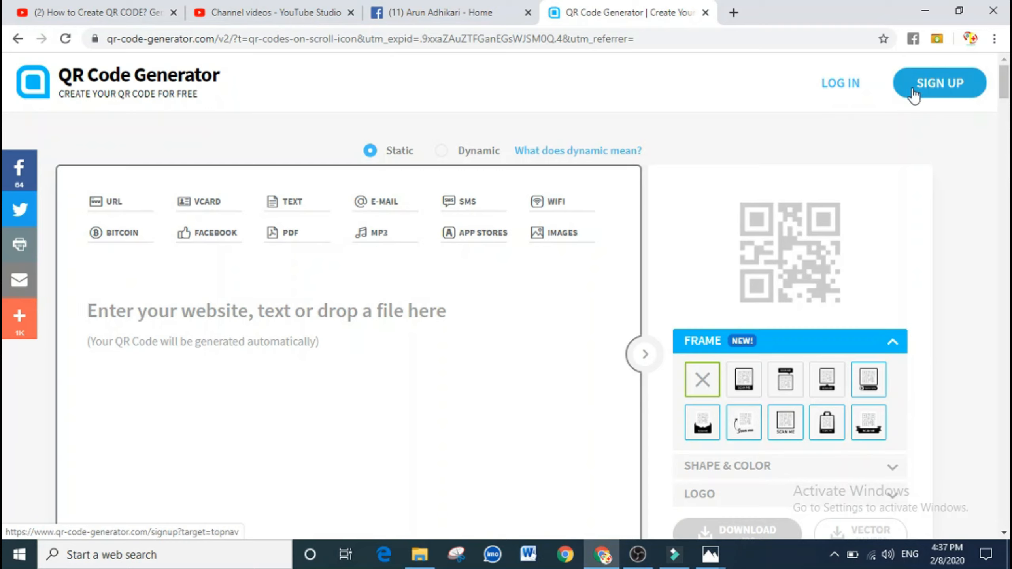
left_click(945, 92)
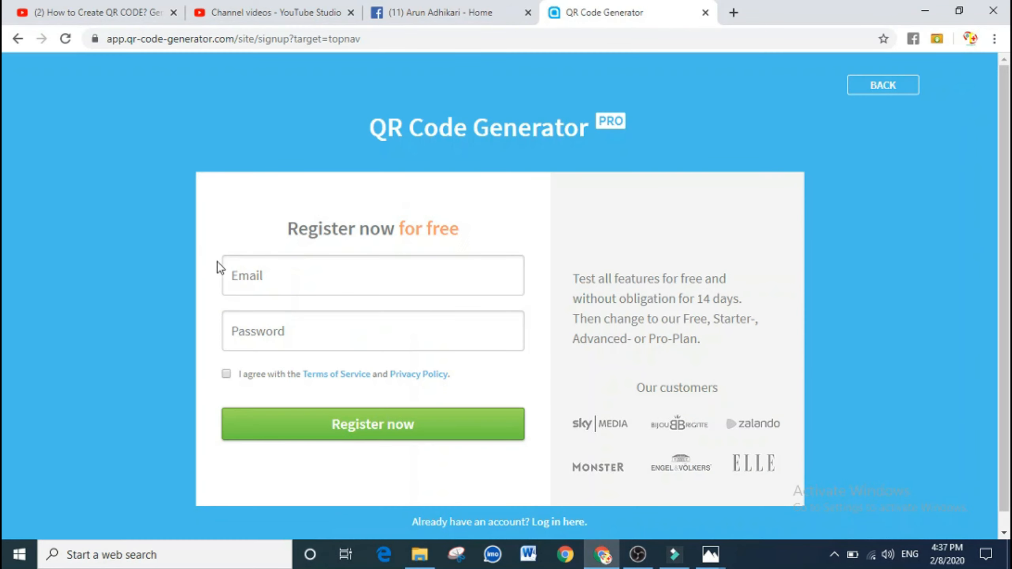
left_click(249, 275)
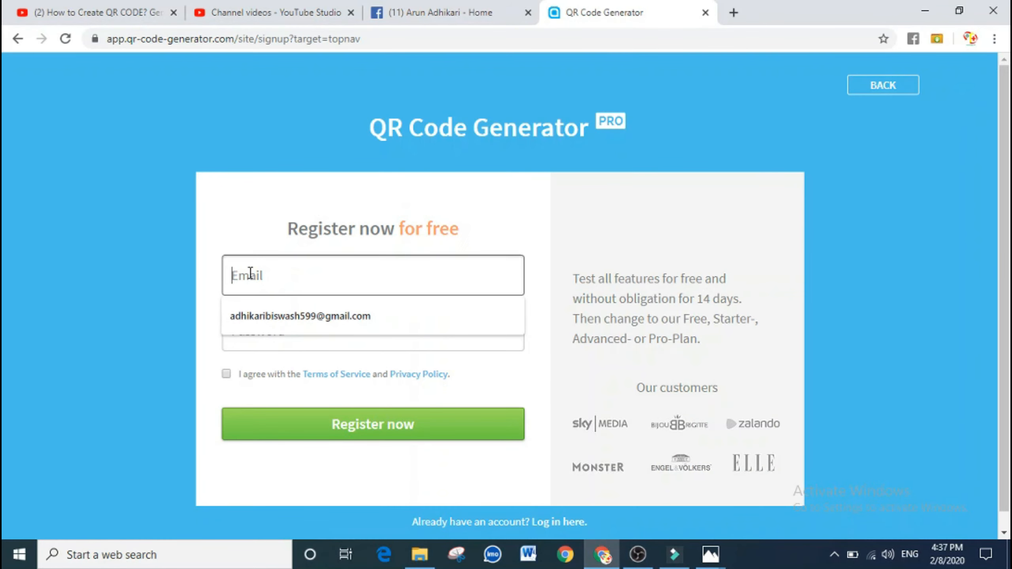
left_click(258, 331)
type("a")
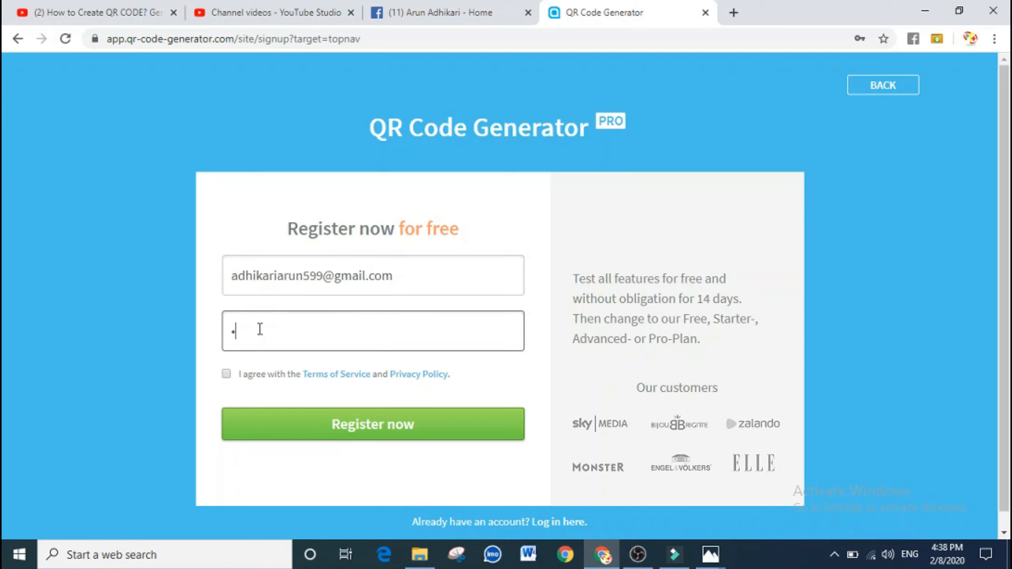
type("*************")
left_click(254, 376)
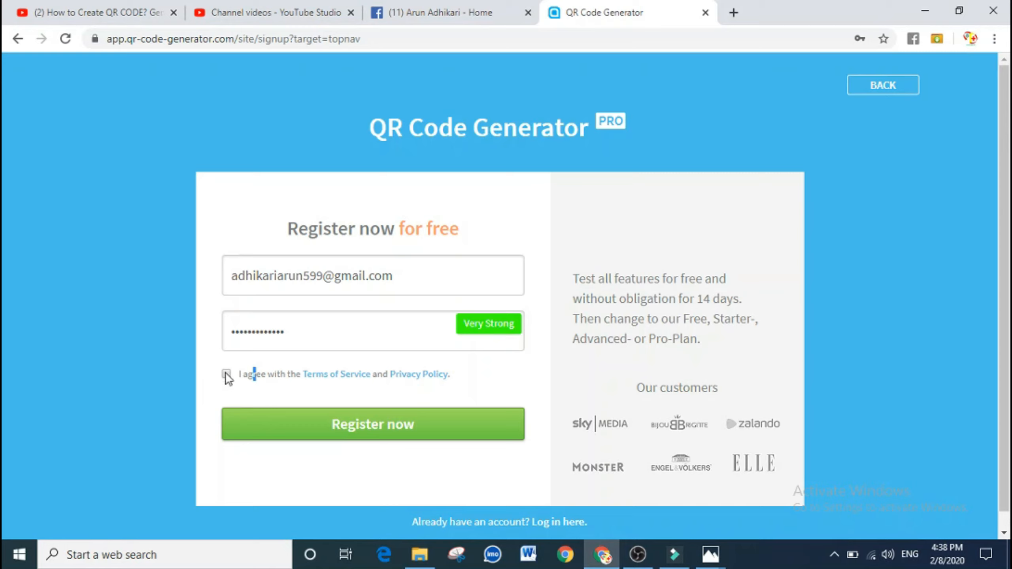
left_click(370, 429)
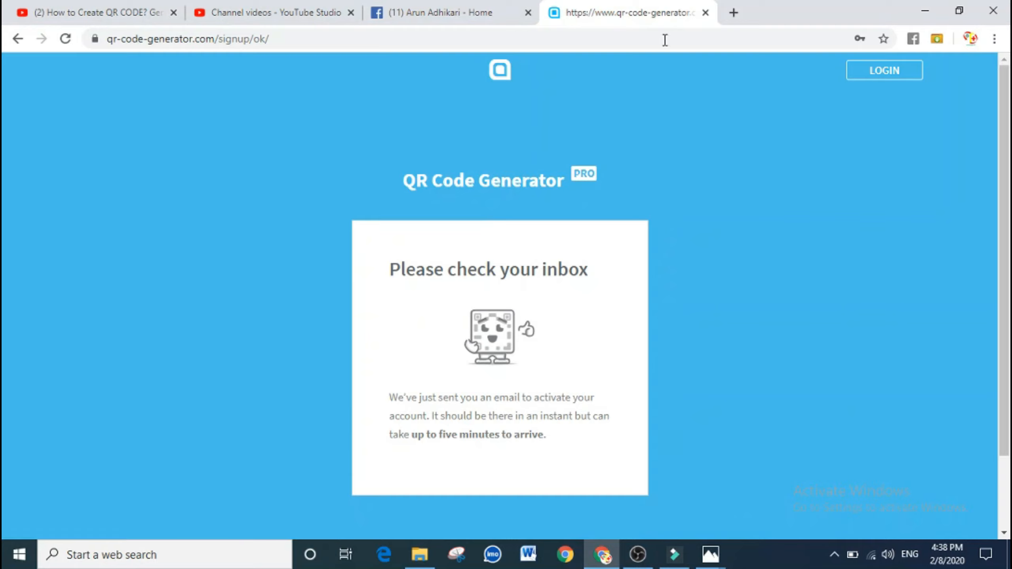
Open Gmail in a new tab using the gm address-bar shortcut
left_click(734, 13)
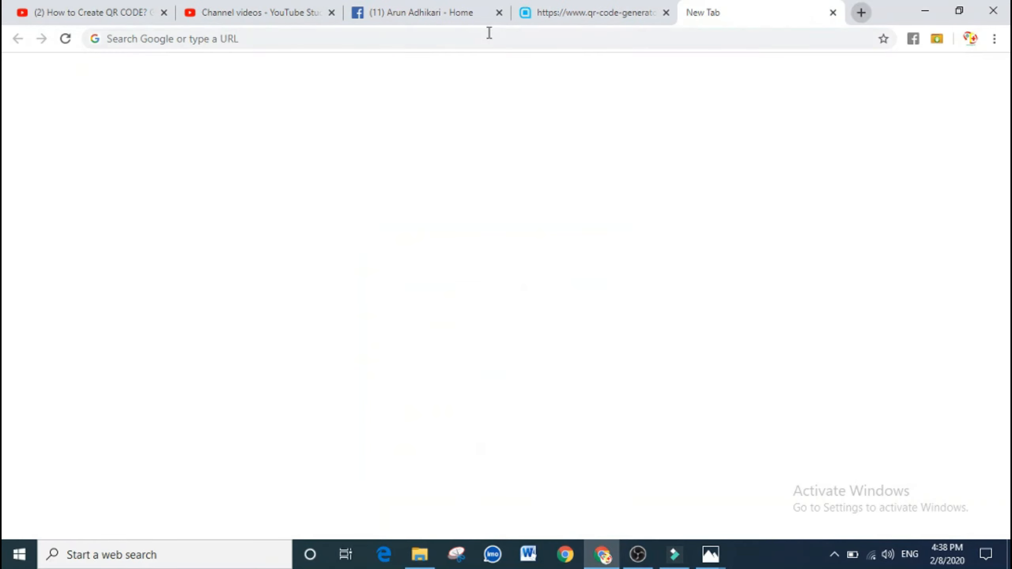
type("gmail.com")
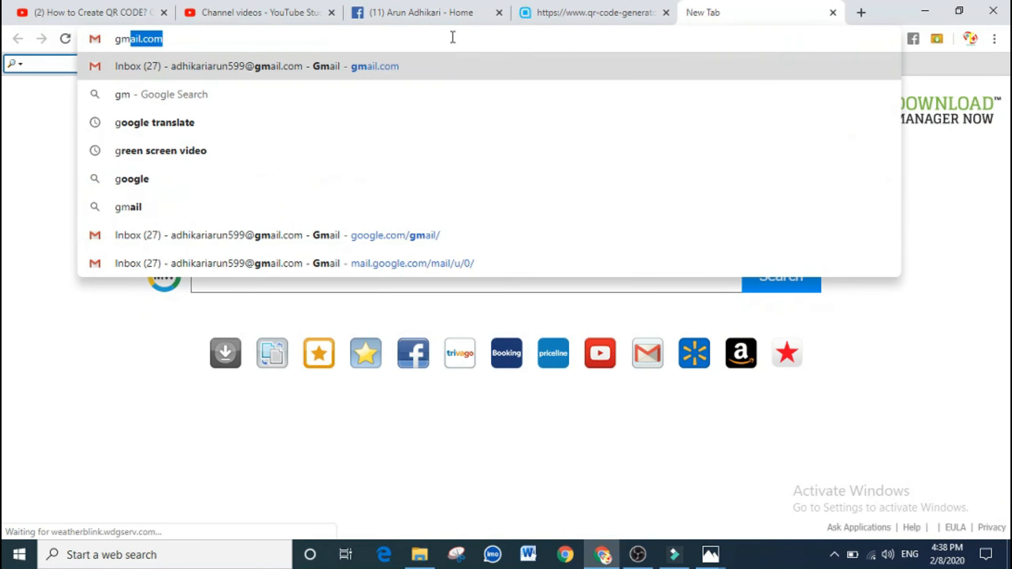
key("Return")
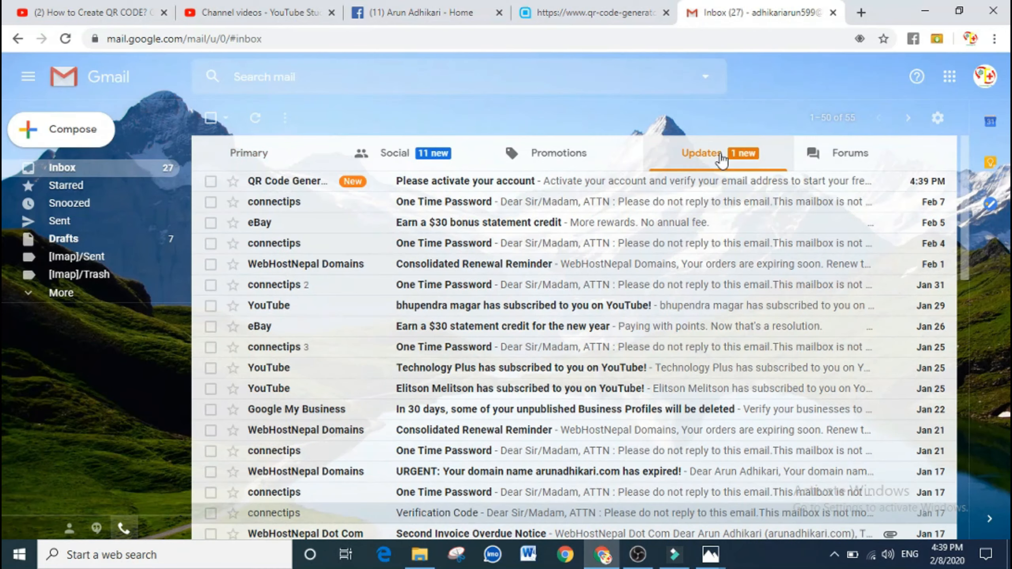
In Updates, open the 'Please activate your account' email and activate the account
left_click(722, 159)
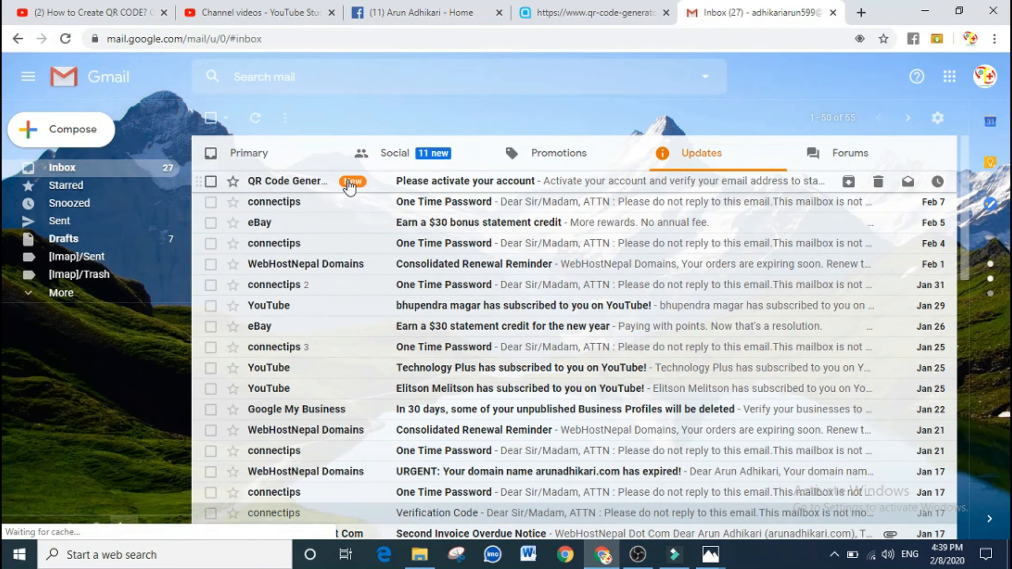
left_click(433, 184)
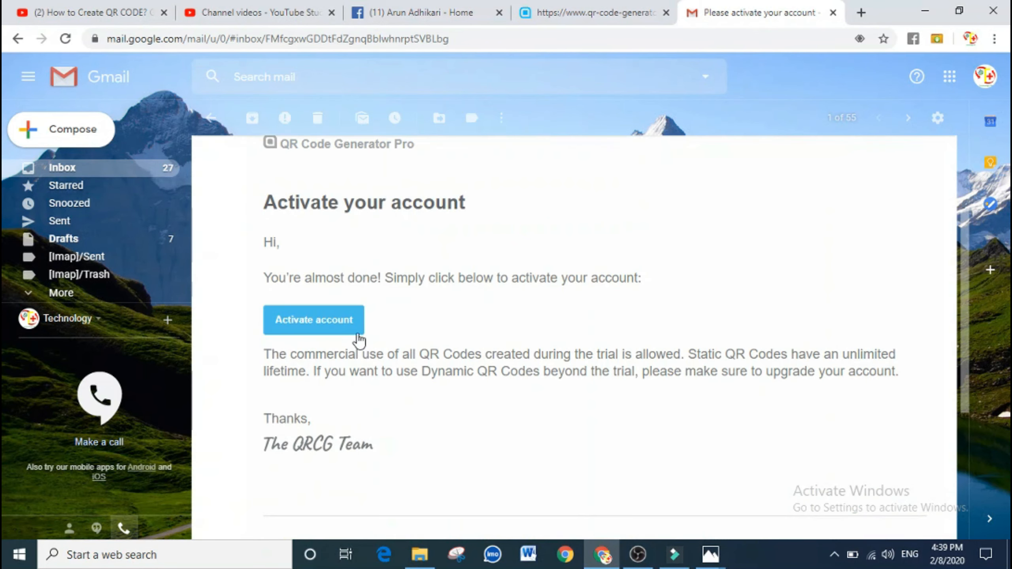
scroll(315, 324, "down", 2)
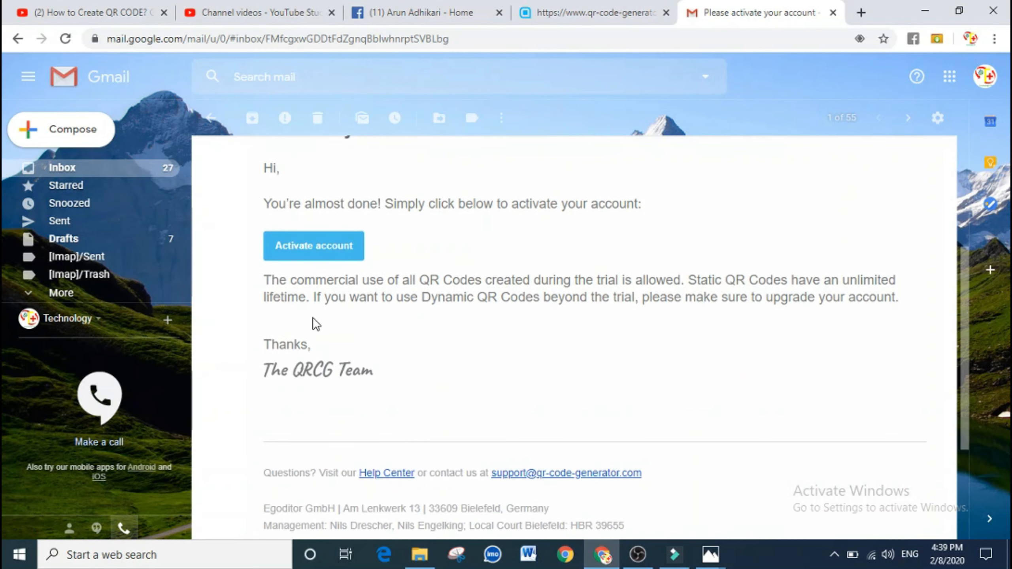
left_click(318, 246)
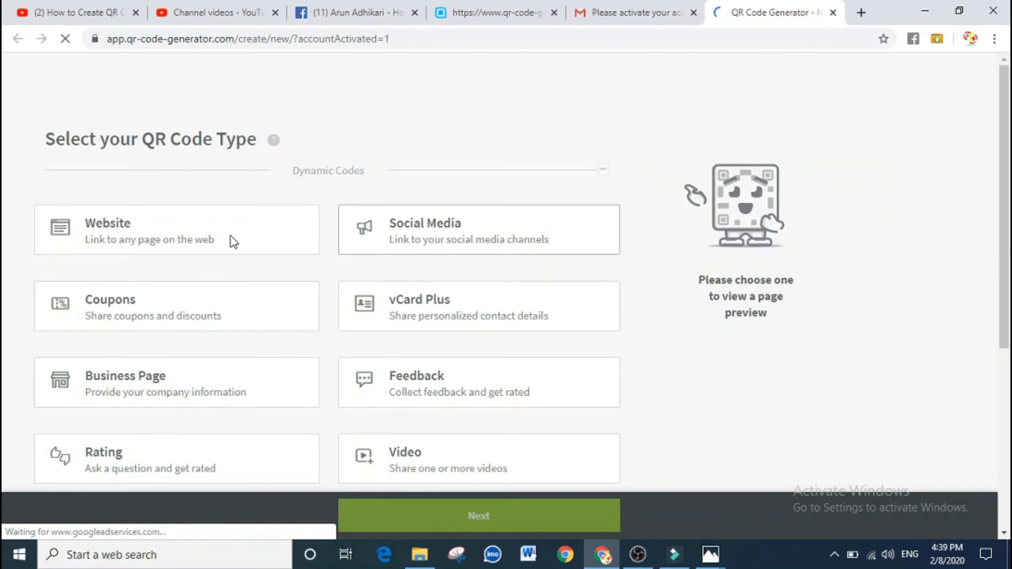
Select the Facebook card among the QR code types and continue to Design & Customizations
scroll(518, 172, "down", 4)
scroll(519, 173, "up", 4)
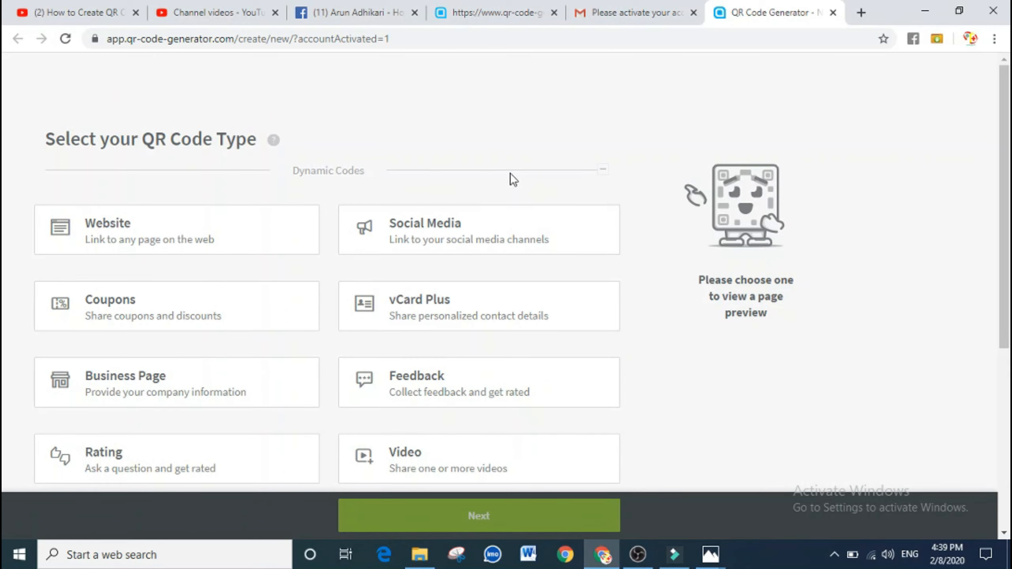
scroll(511, 178, "down", 7)
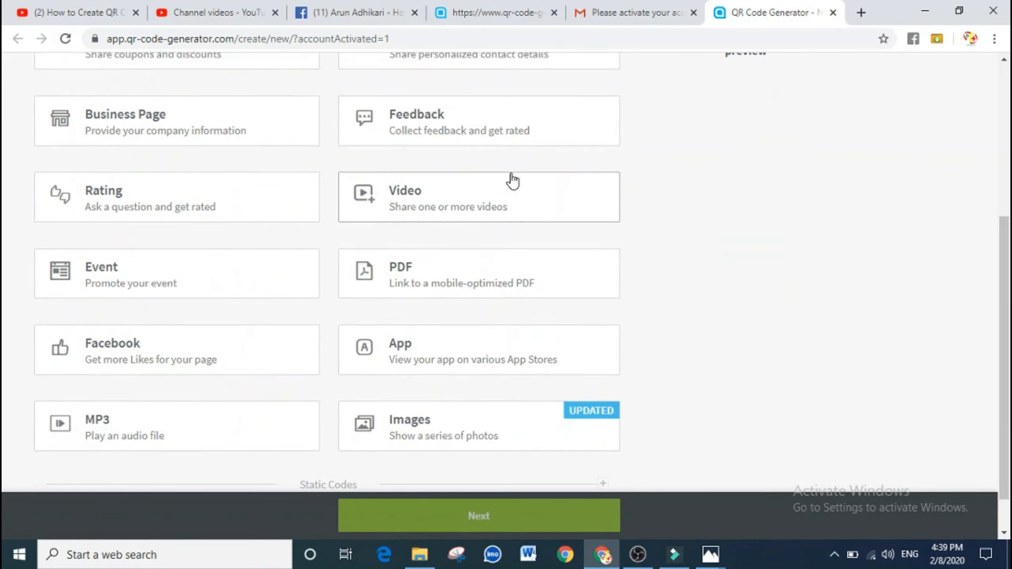
scroll(512, 181, "up", 7)
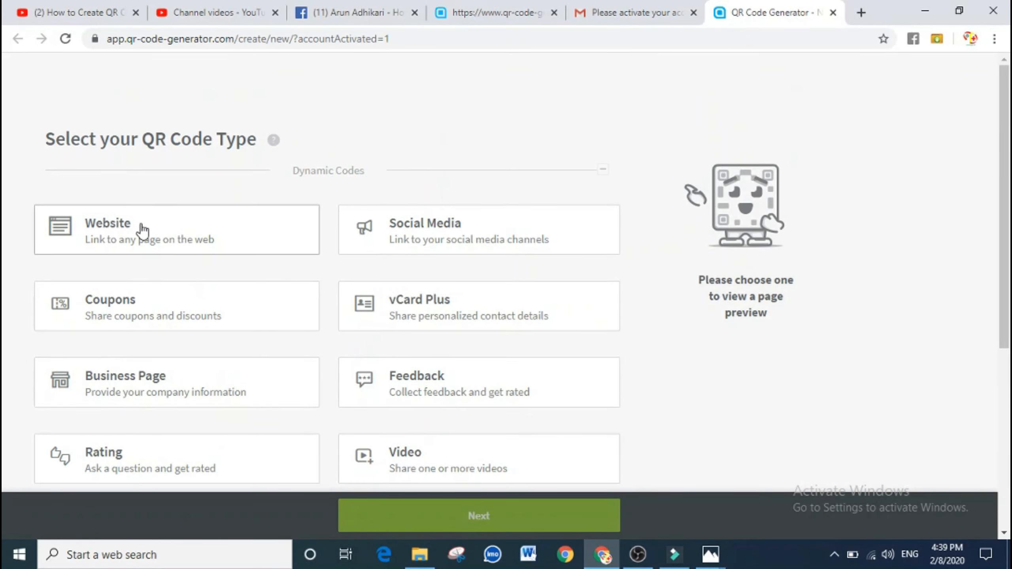
scroll(197, 297, "down", 2)
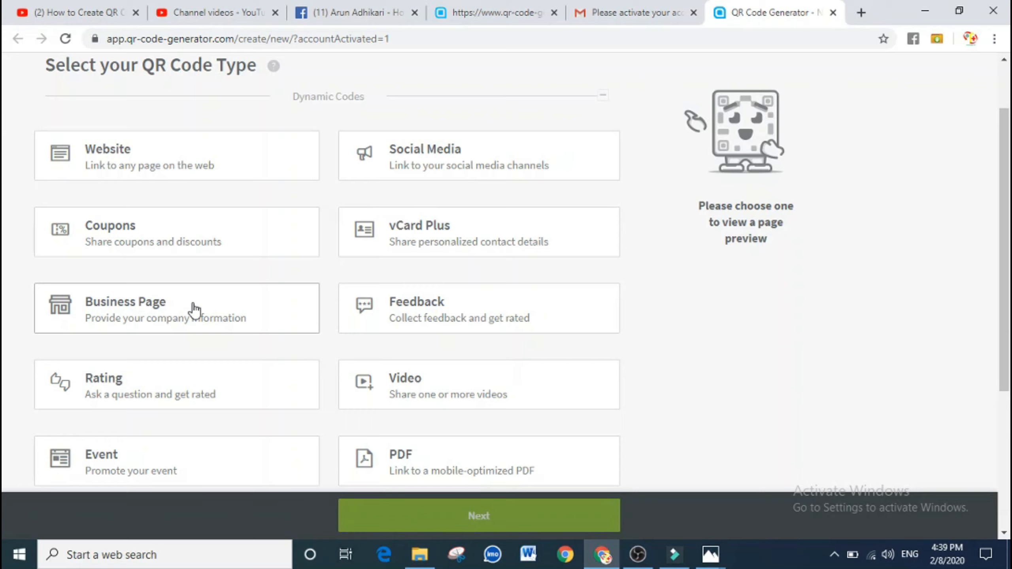
scroll(195, 309, "down", 4)
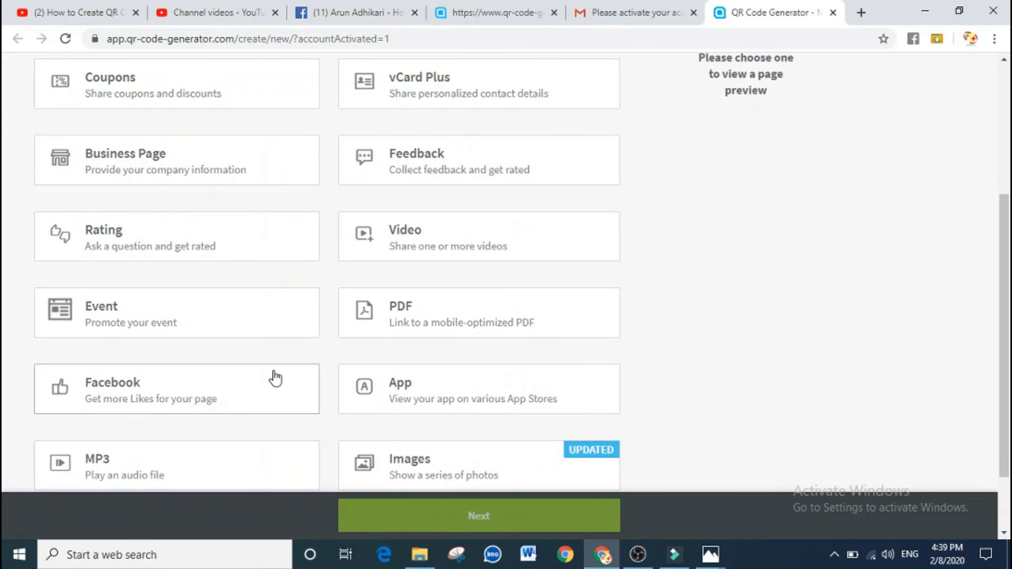
scroll(263, 373, "down", 2)
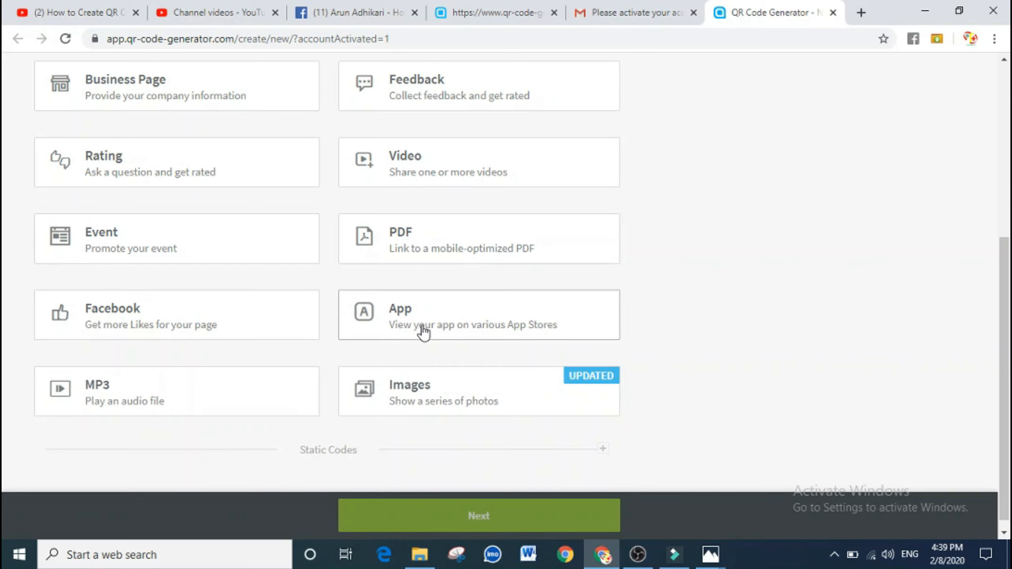
scroll(422, 156, "up", 3)
scroll(423, 154, "up", 3)
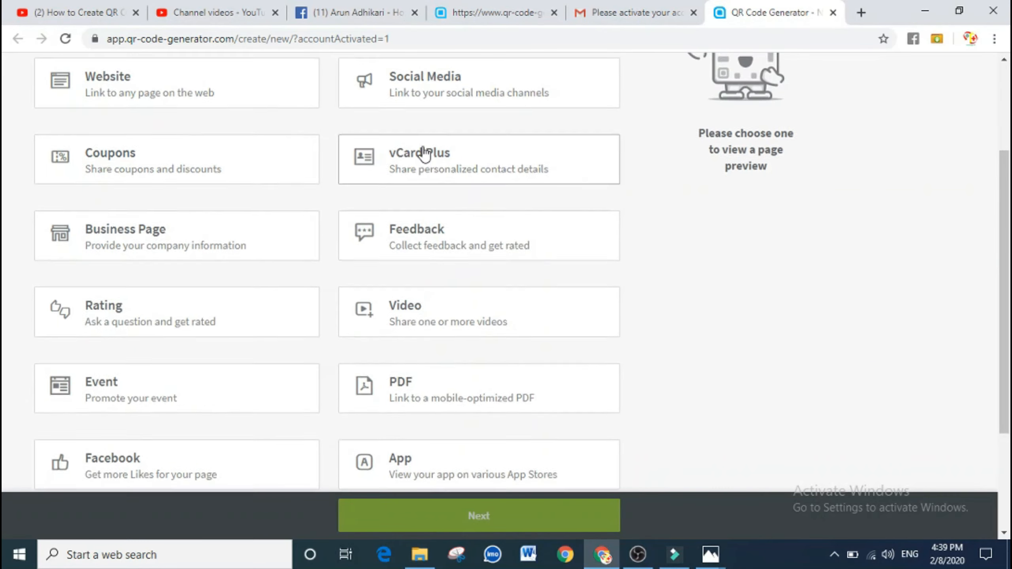
scroll(398, 172, "down", 4)
scroll(394, 179, "up", 3)
scroll(393, 180, "up", 1)
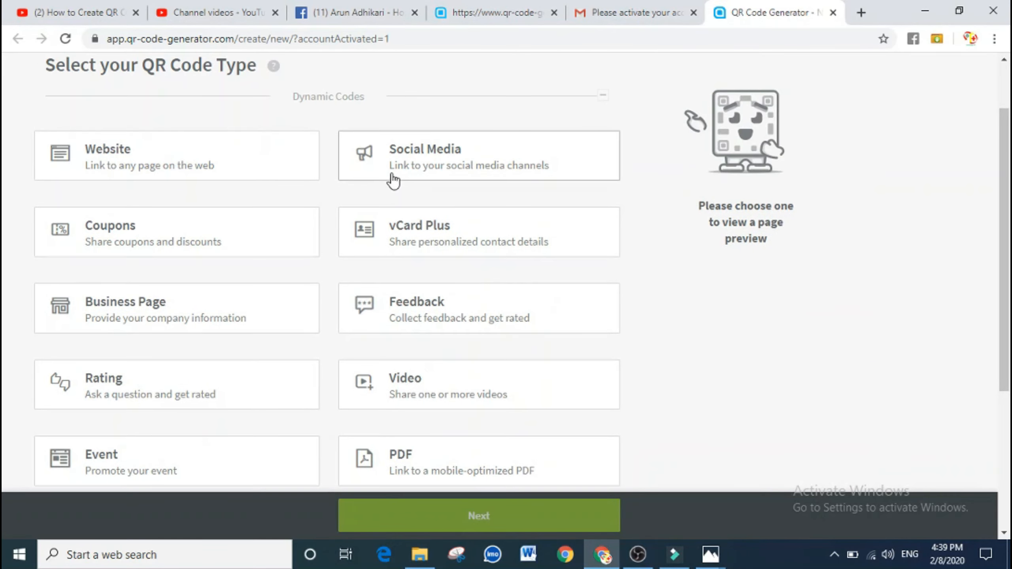
scroll(458, 290, "down", 2)
scroll(456, 284, "down", 4)
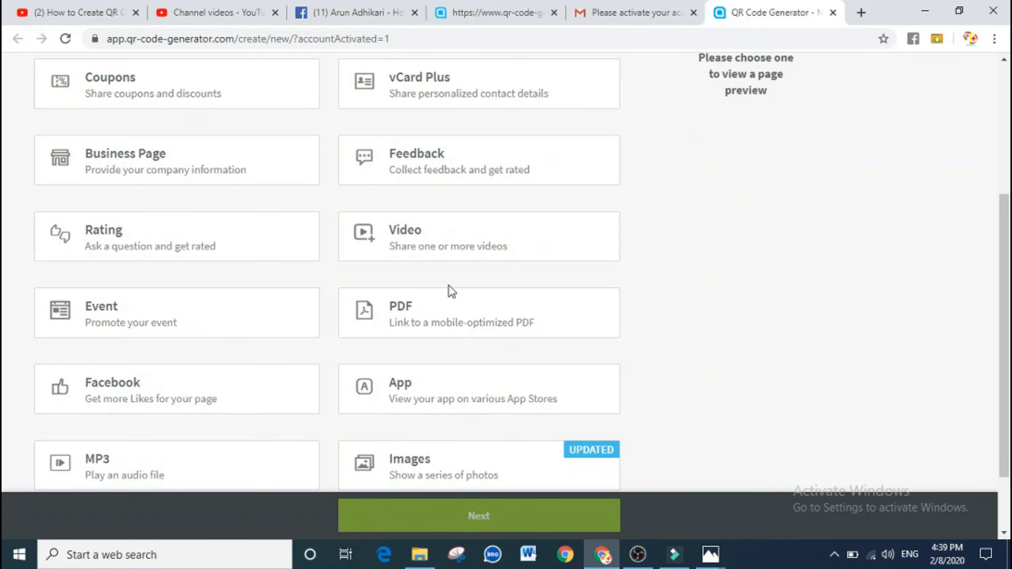
left_click(141, 315)
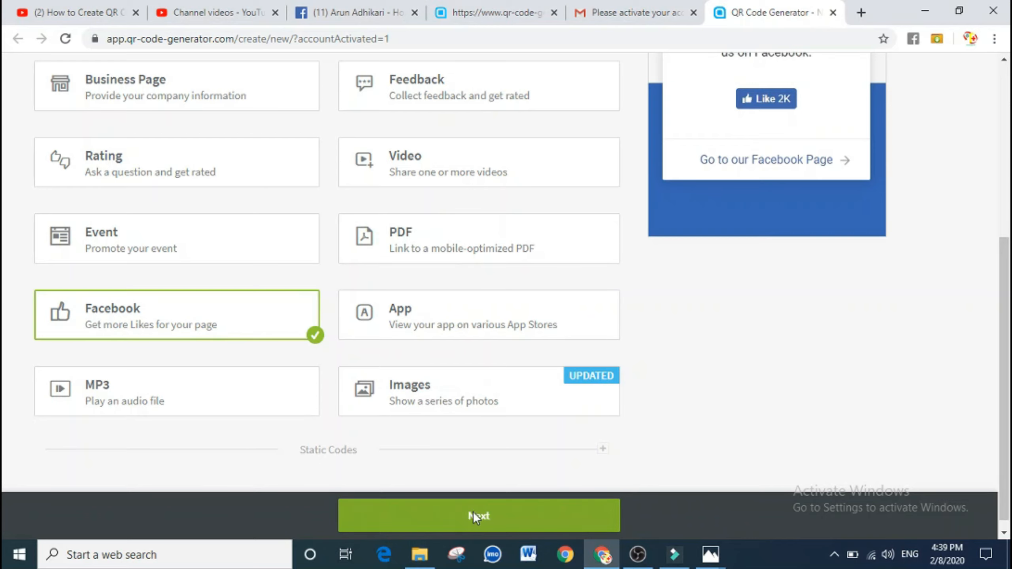
left_click(473, 512)
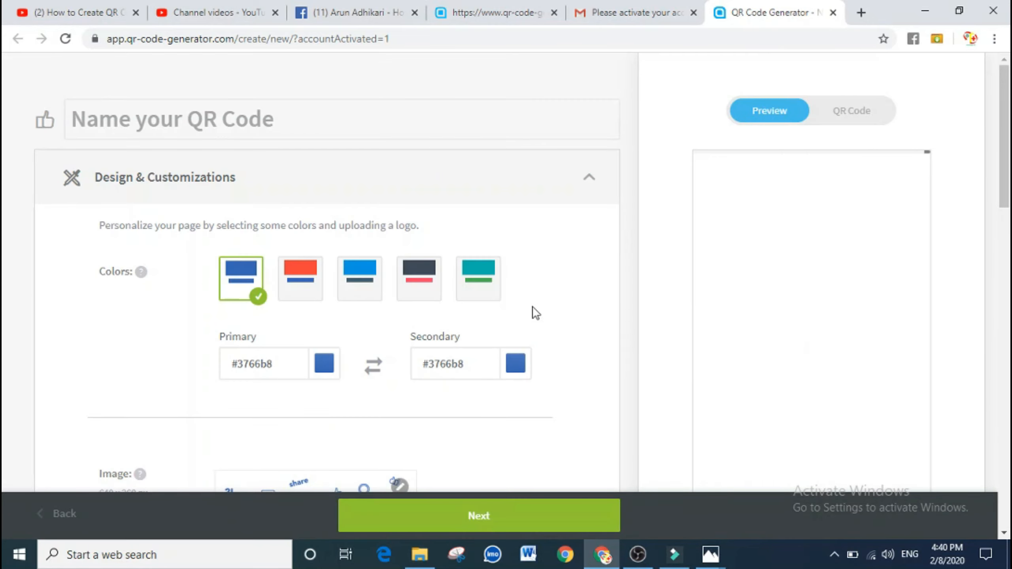
Scroll to Basic Information, then switch to the Facebook page tab
scroll(523, 313, "down", 6)
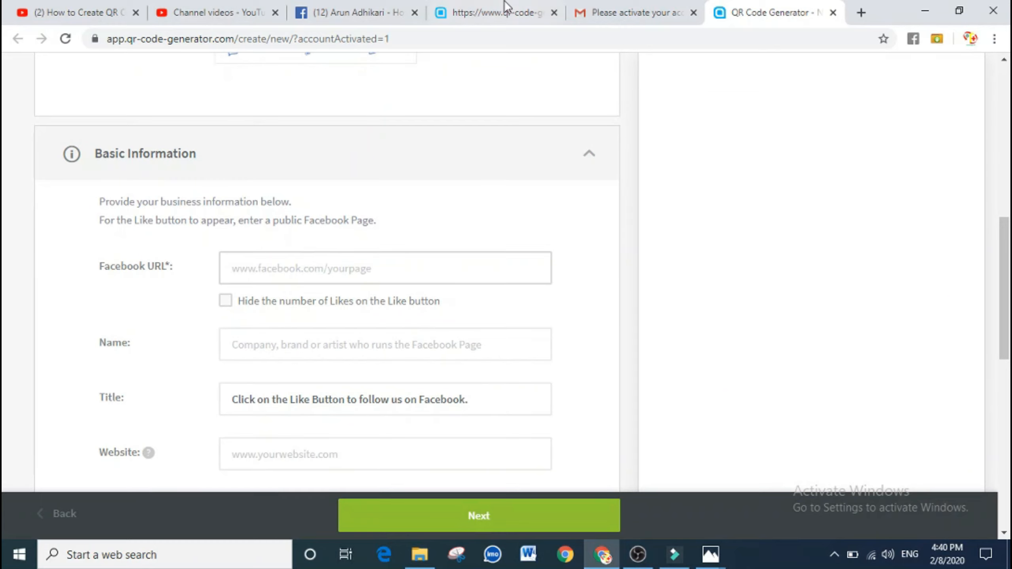
left_click(351, 13)
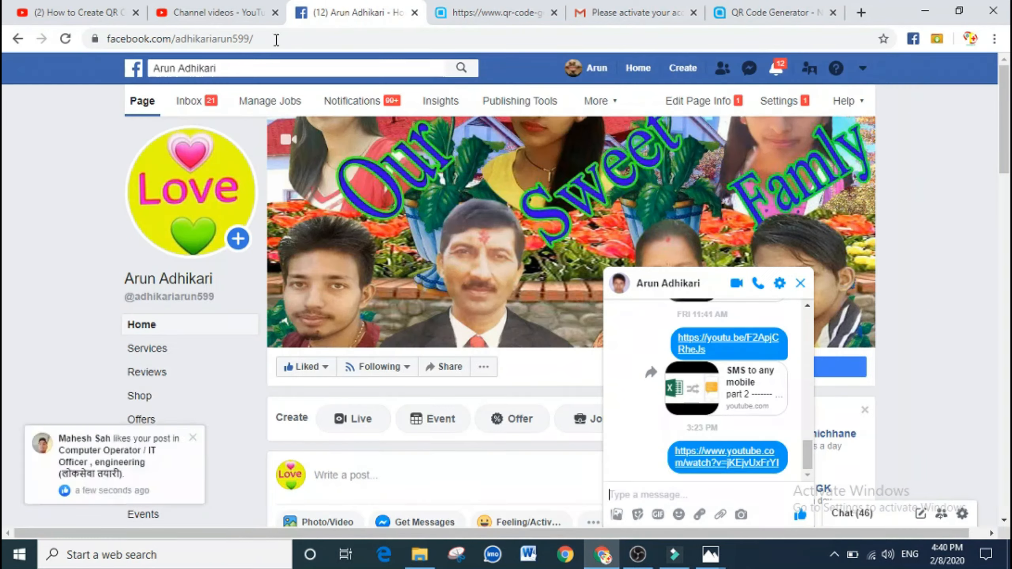
Copy the Facebook page address and paste it into the Facebook URL field
left_click(275, 38)
key("ctrl+c")
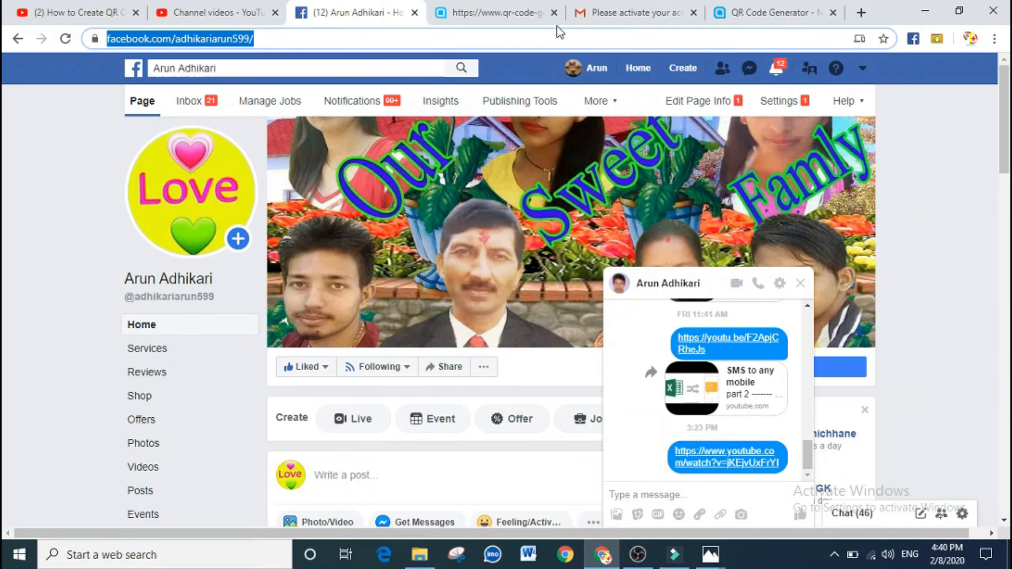
left_click(809, 14)
left_click(267, 265)
key("ctrl+v")
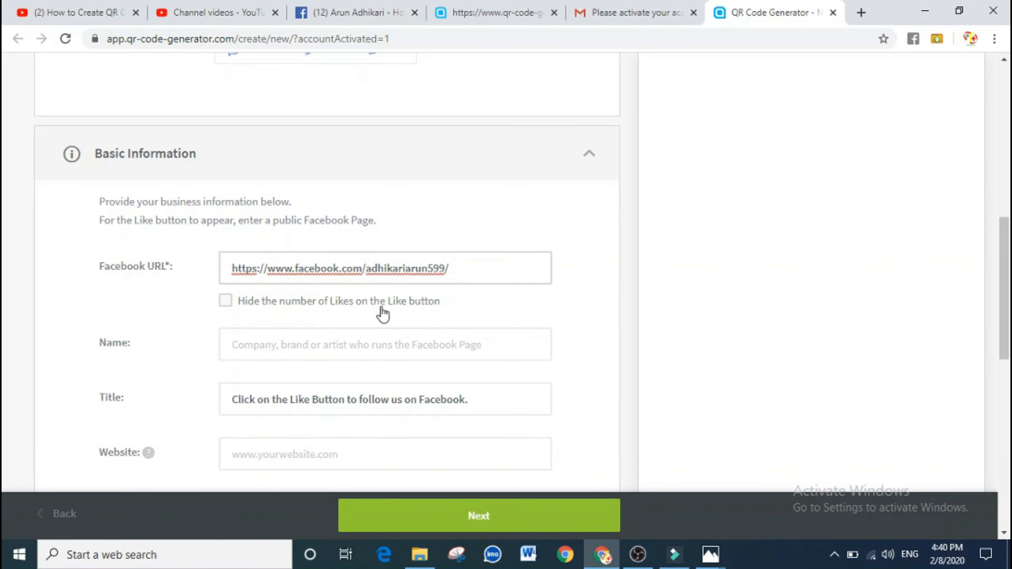
Enter the page owner's full name in Name, leaving the default Title, and select Website
scroll(342, 307, "down", 2)
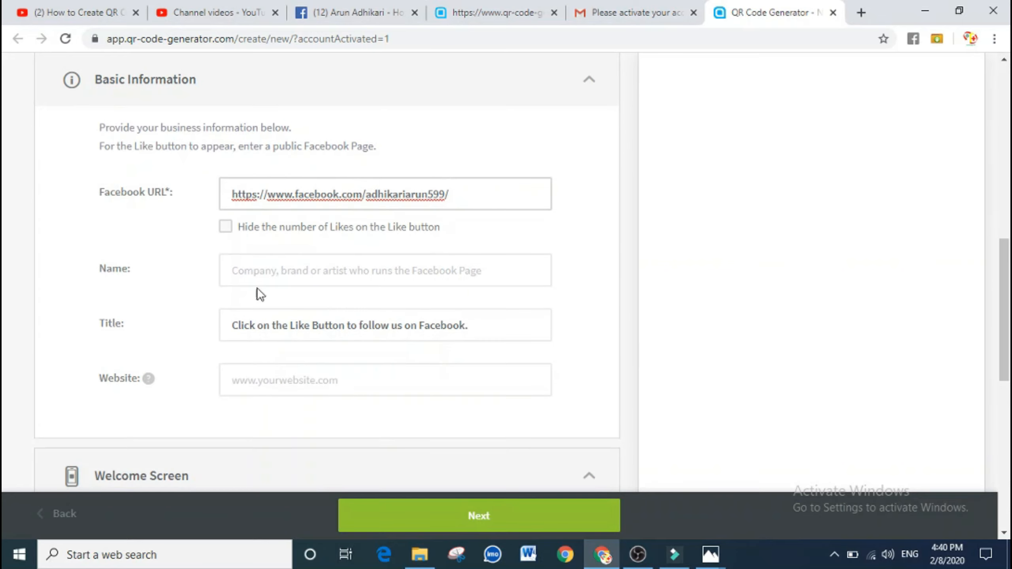
left_click(265, 276)
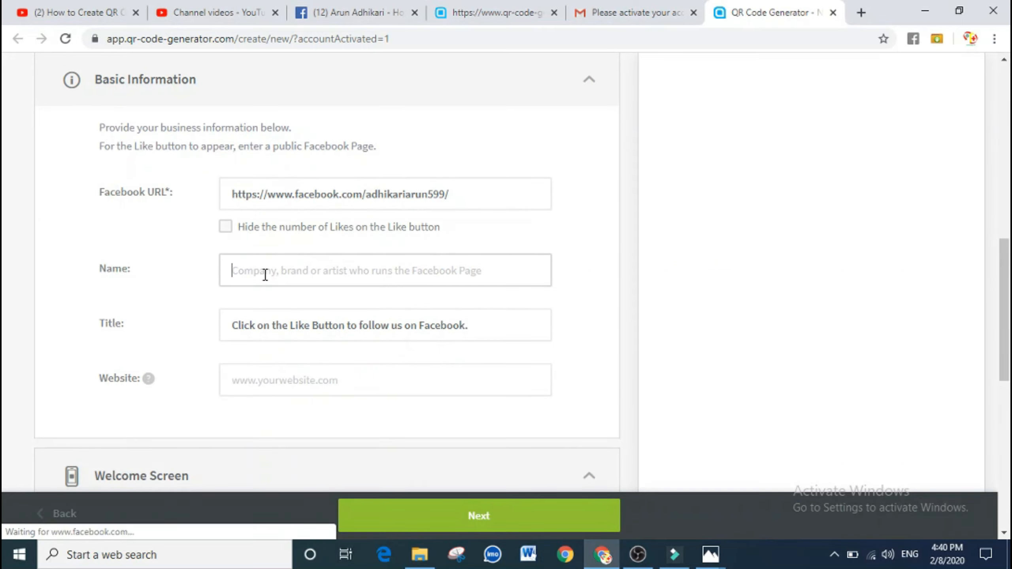
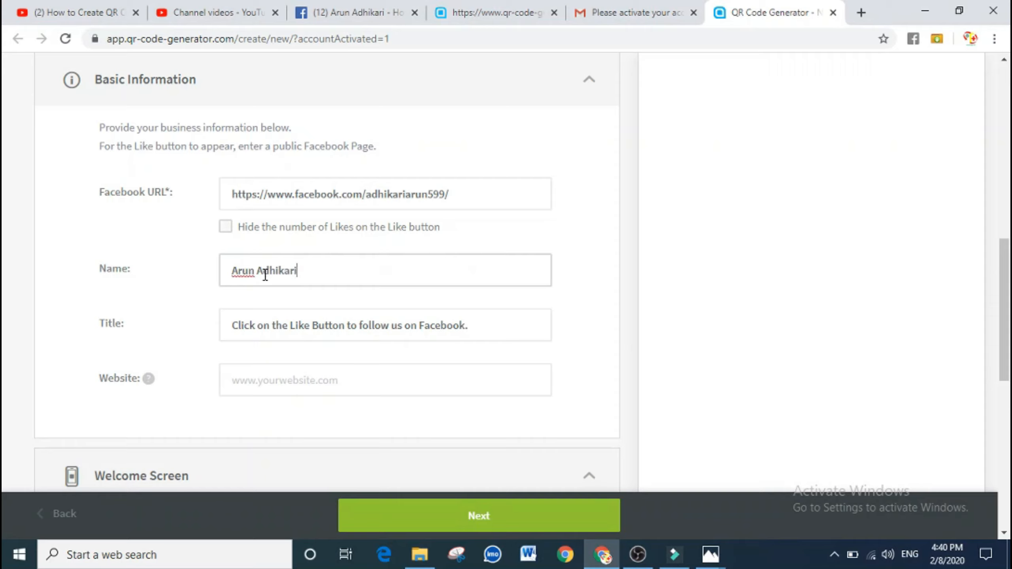
left_click(269, 332)
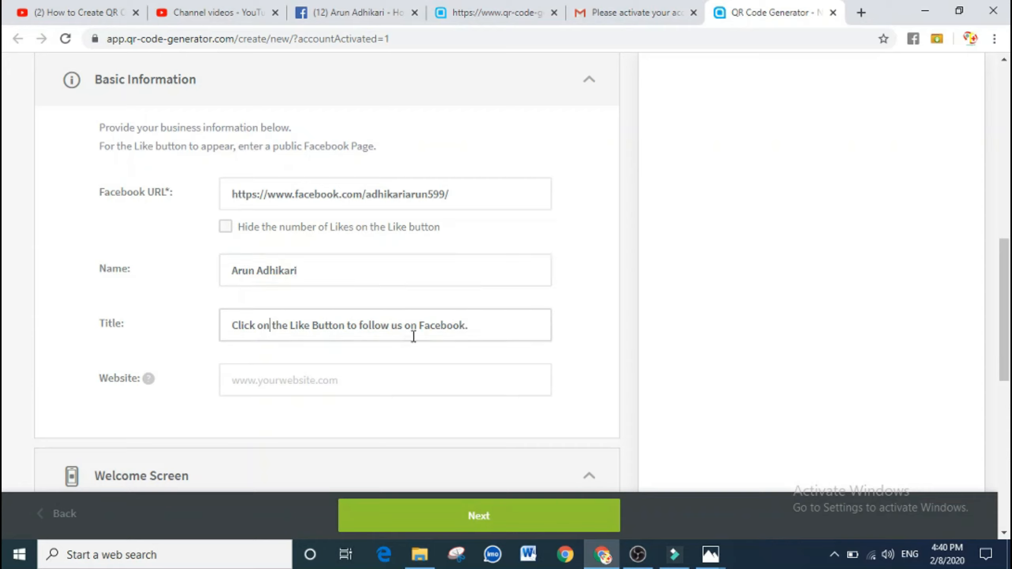
scroll(379, 384, "down", 2)
left_click(313, 311)
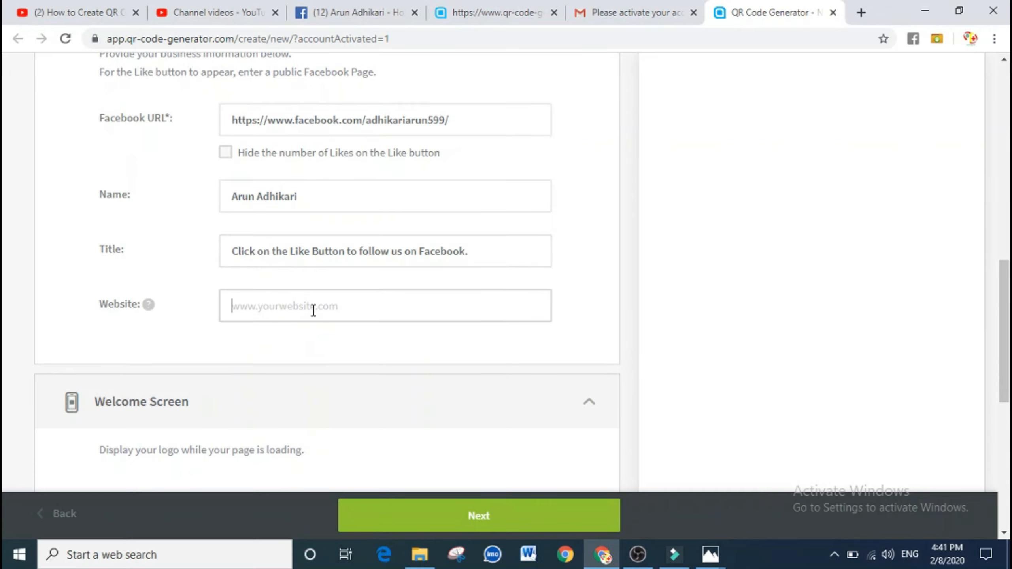
Copy the YouTube Studio Channel videos address and go back to the QR code form
left_click(200, 13)
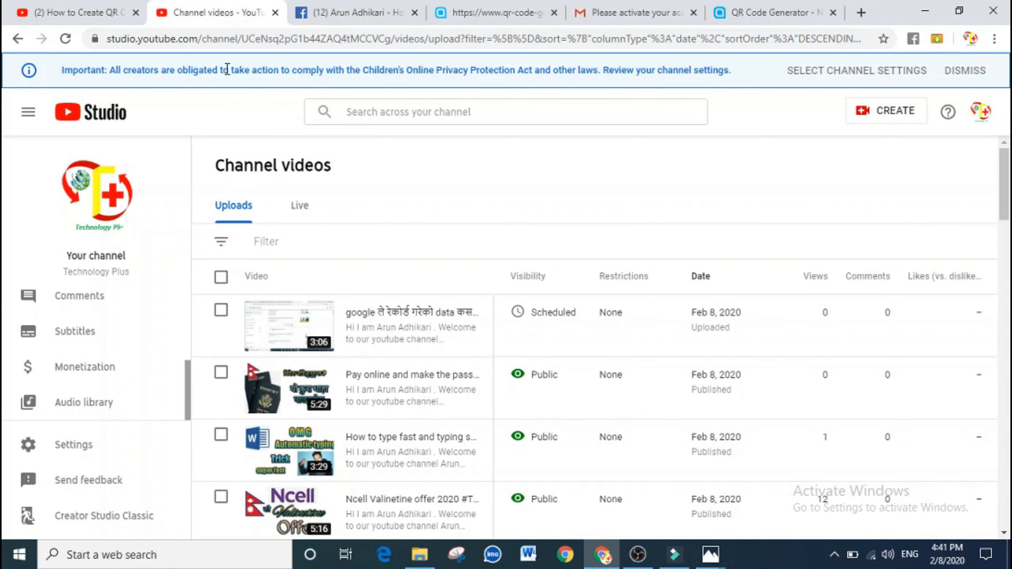
left_click(245, 40)
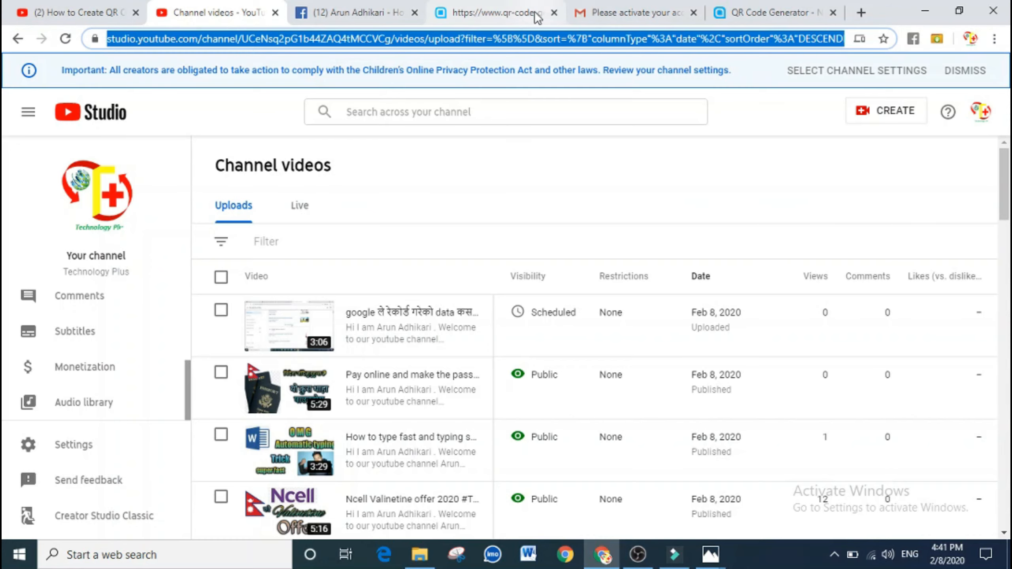
left_click(737, 16)
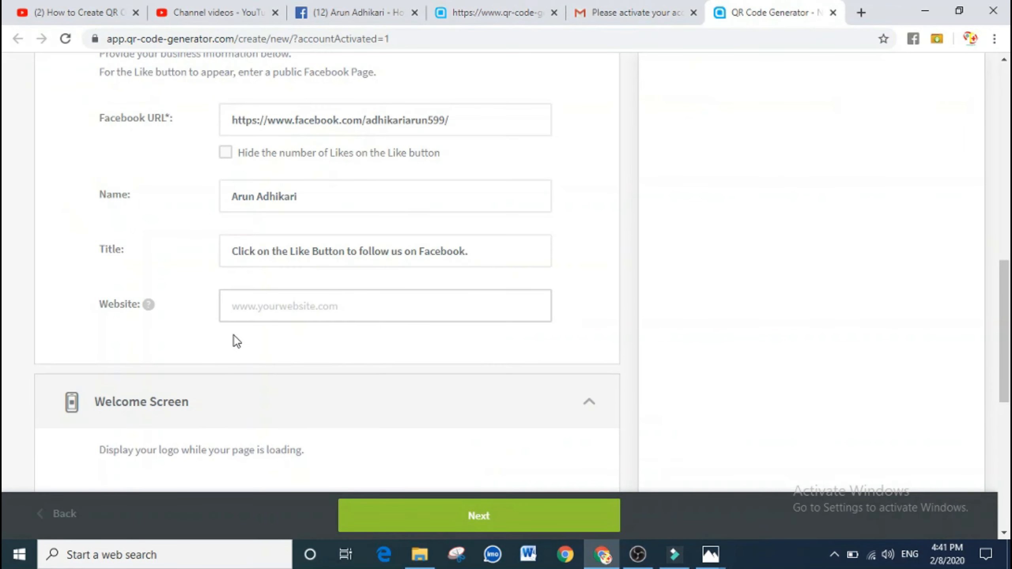
Paste the YouTube channel link as Website and upload the cropped photo 'pppp (1)' as welcome image
key("ctrl+v")
scroll(237, 332, "down", 4)
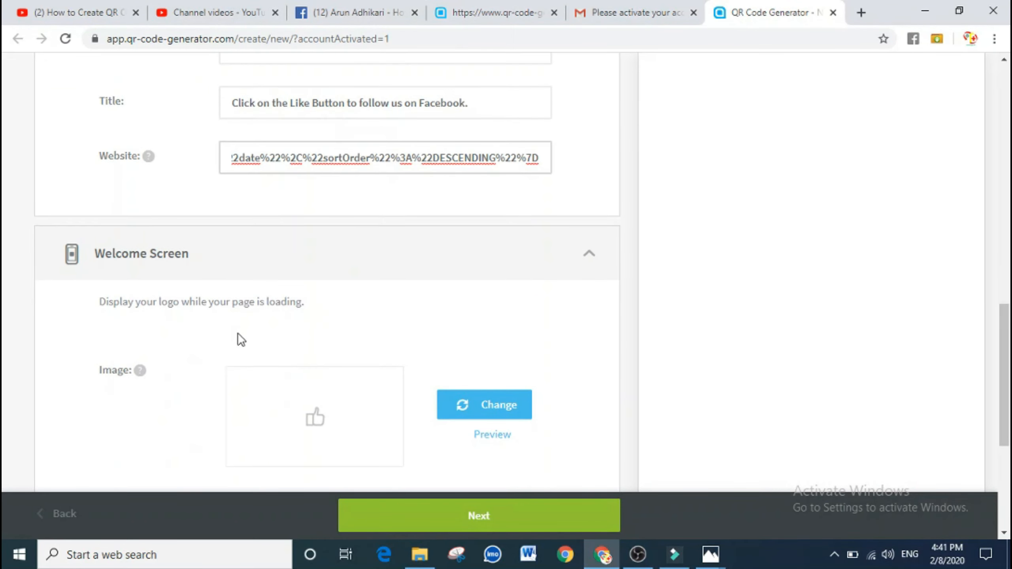
scroll(237, 333, "down", 4)
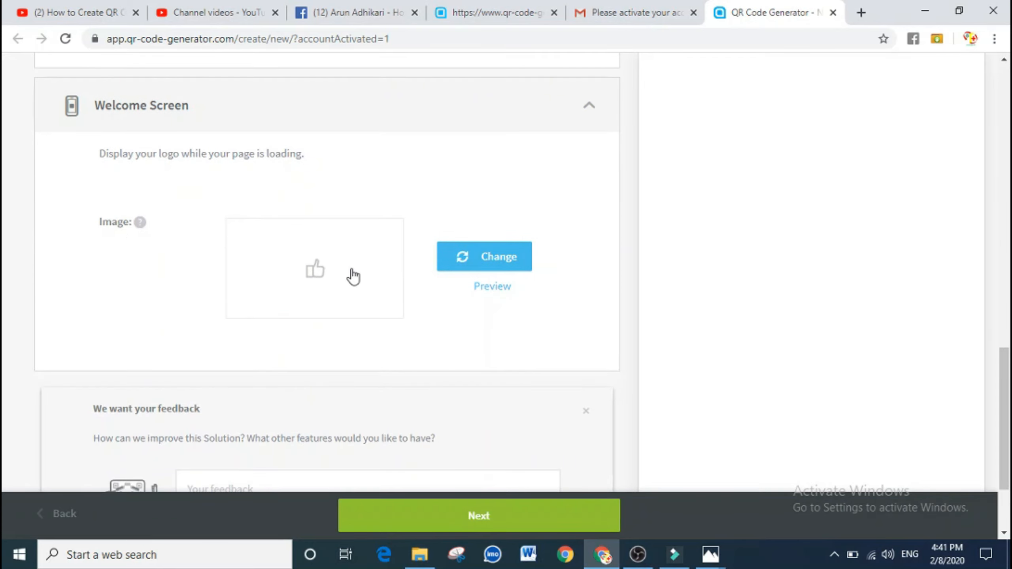
left_click(403, 258)
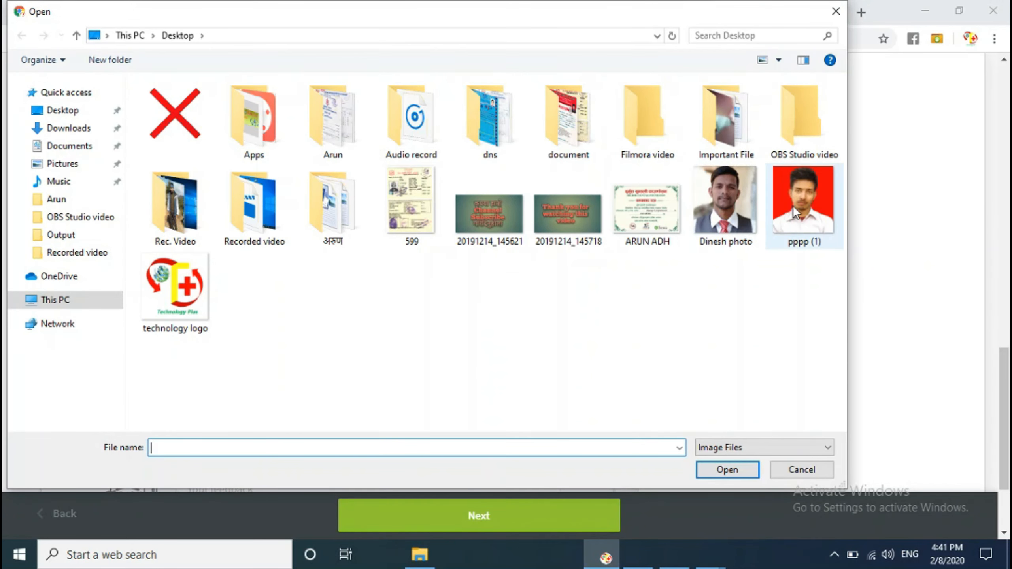
left_click(793, 209)
left_click(722, 469)
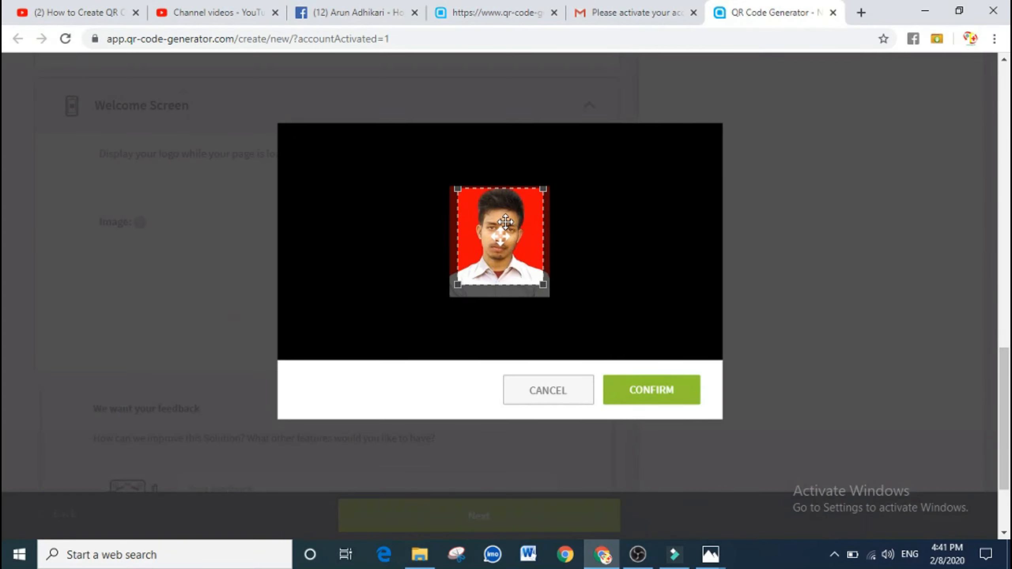
left_click(625, 406)
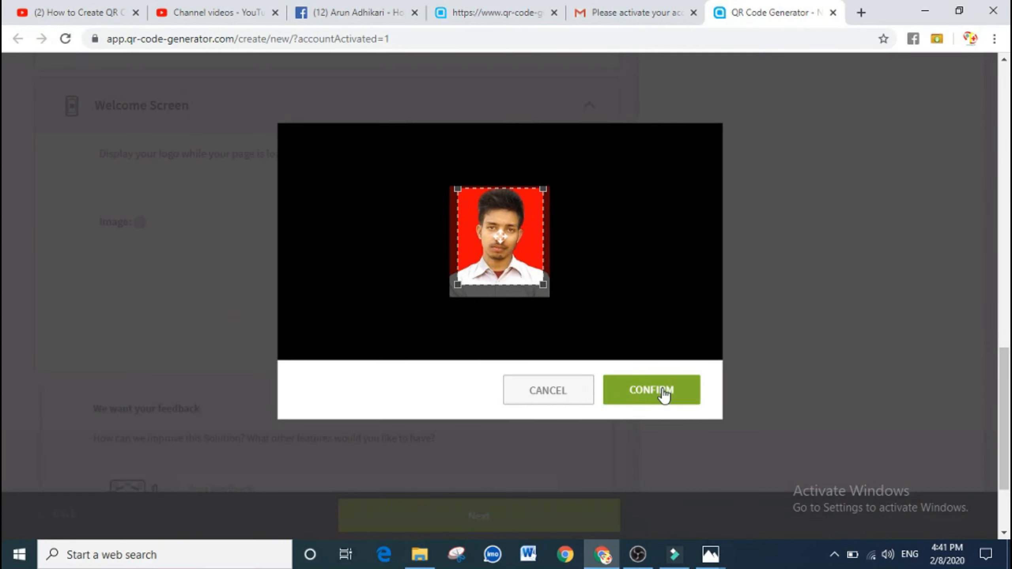
Finish the Facebook page code setup to open Customize & Download
scroll(526, 368, "down", 3)
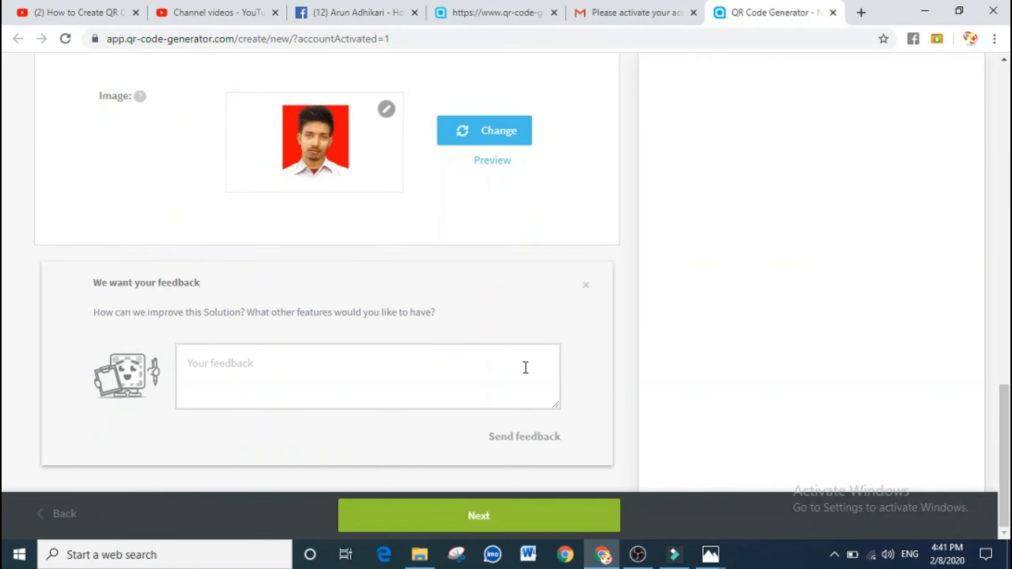
scroll(503, 316, "up", 3)
scroll(405, 353, "down", 3)
scroll(405, 354, "up", 3)
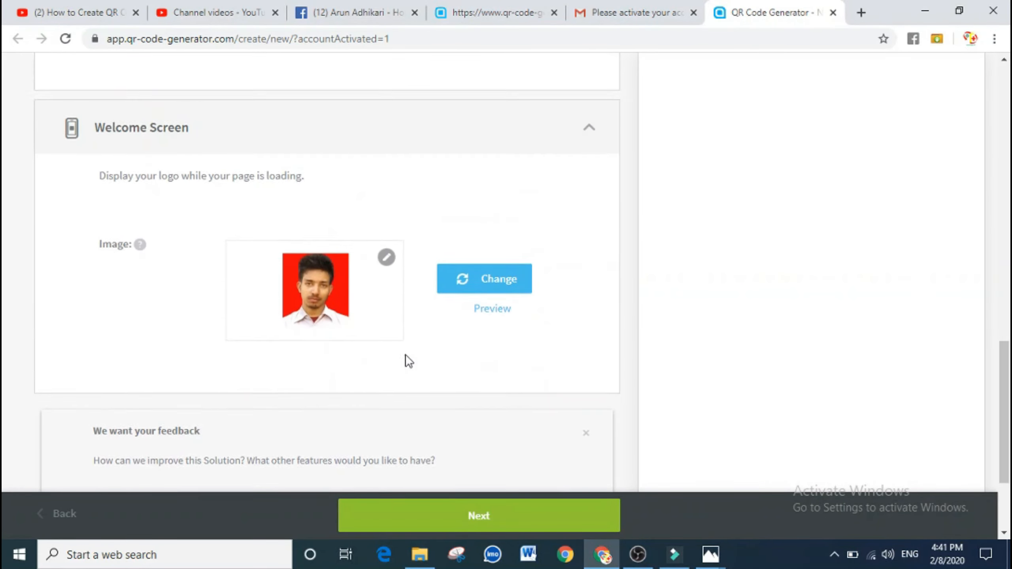
scroll(405, 354, "down", 3)
left_click(467, 518)
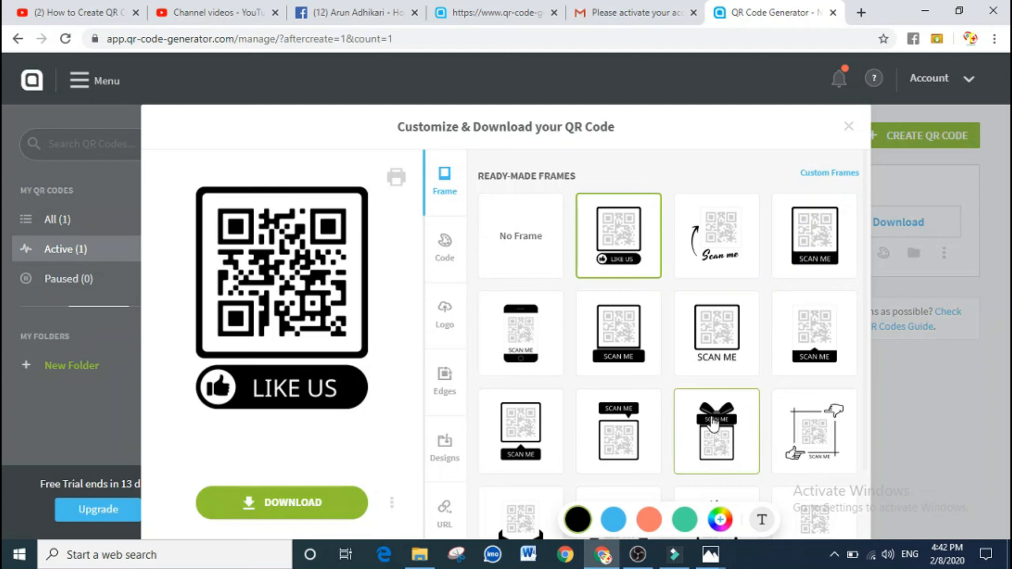
Replace the LIKE US frame with the ready-made gift-box SCAN ME frame
left_click(715, 425)
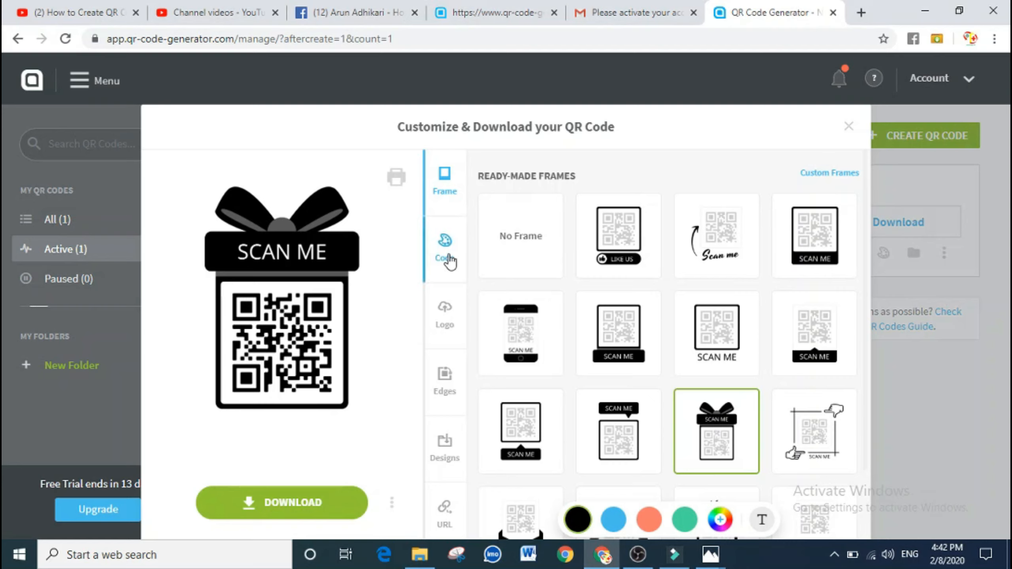
In the Code options, set the QR pattern colour to custom yellow #F0F227
left_click(446, 257)
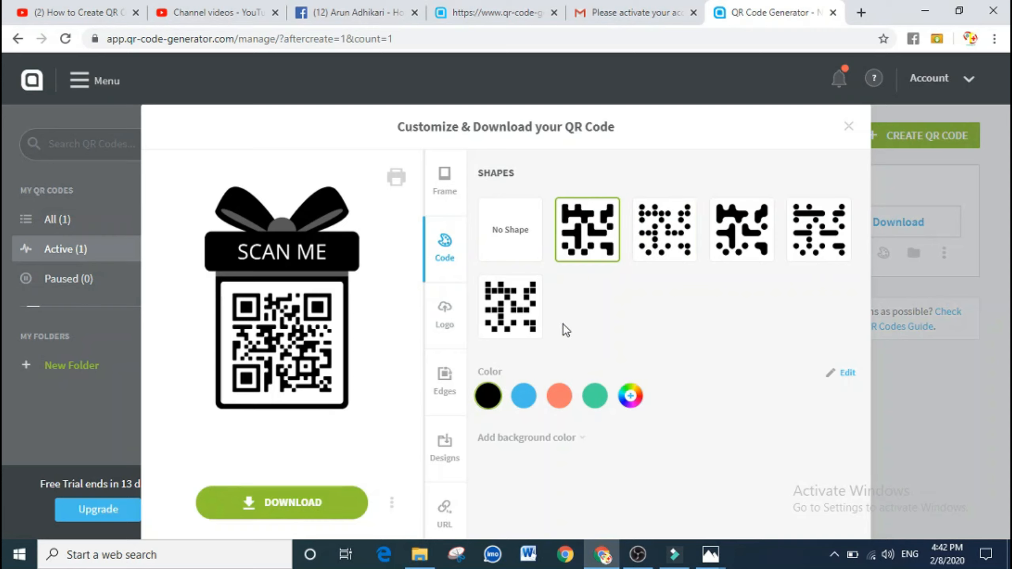
left_click(528, 397)
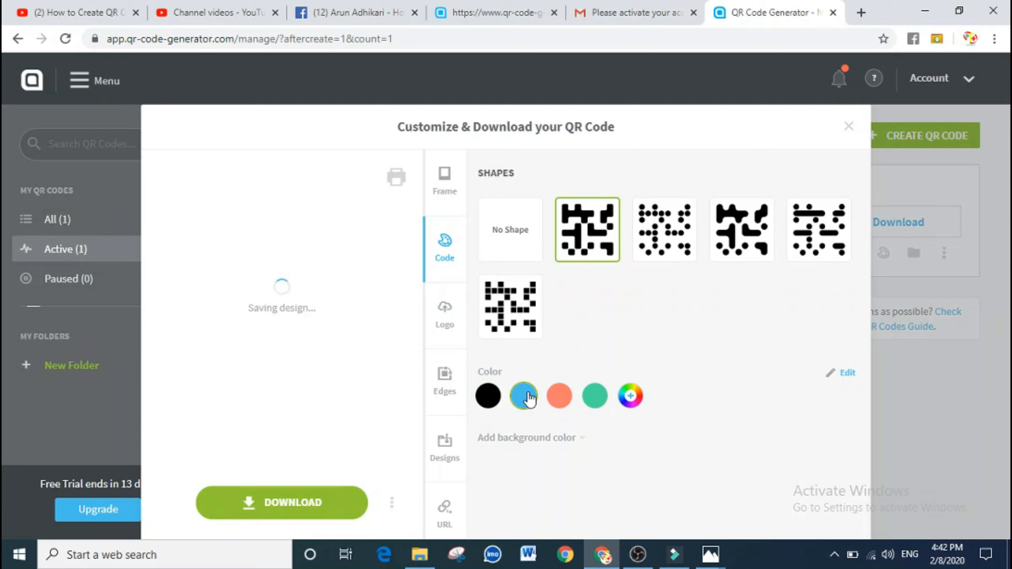
left_click(630, 396)
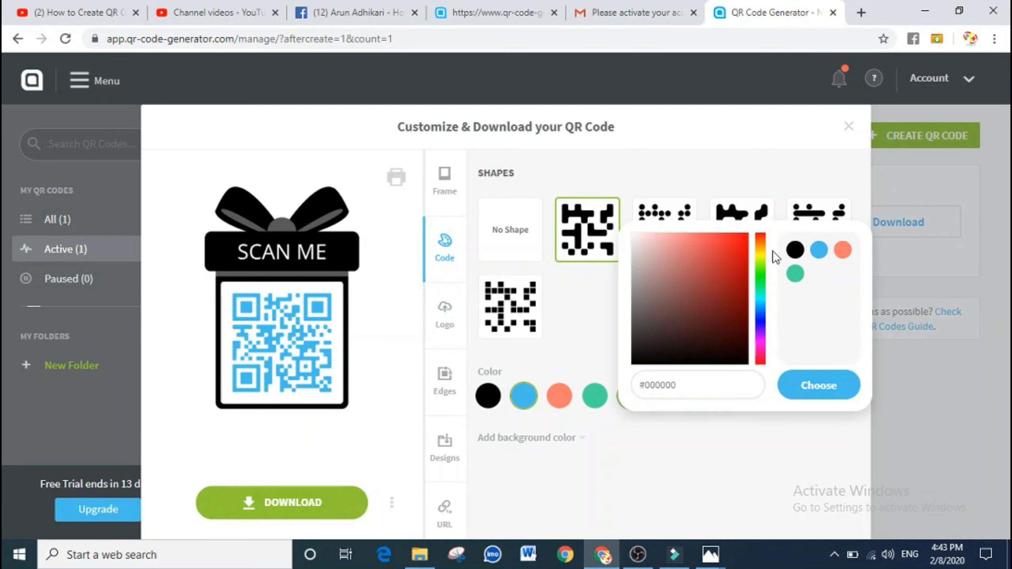
left_click(761, 254)
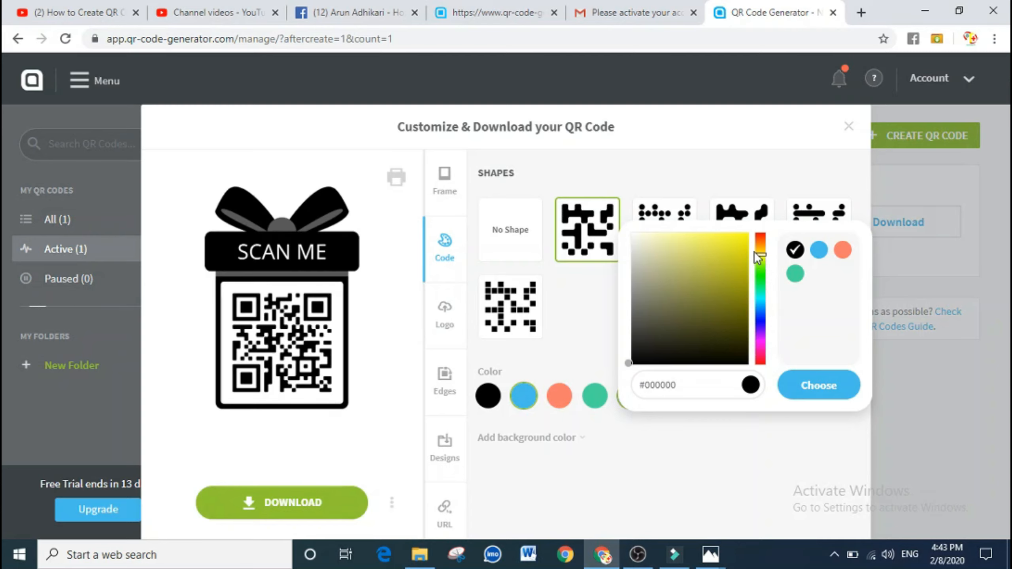
left_click(729, 238)
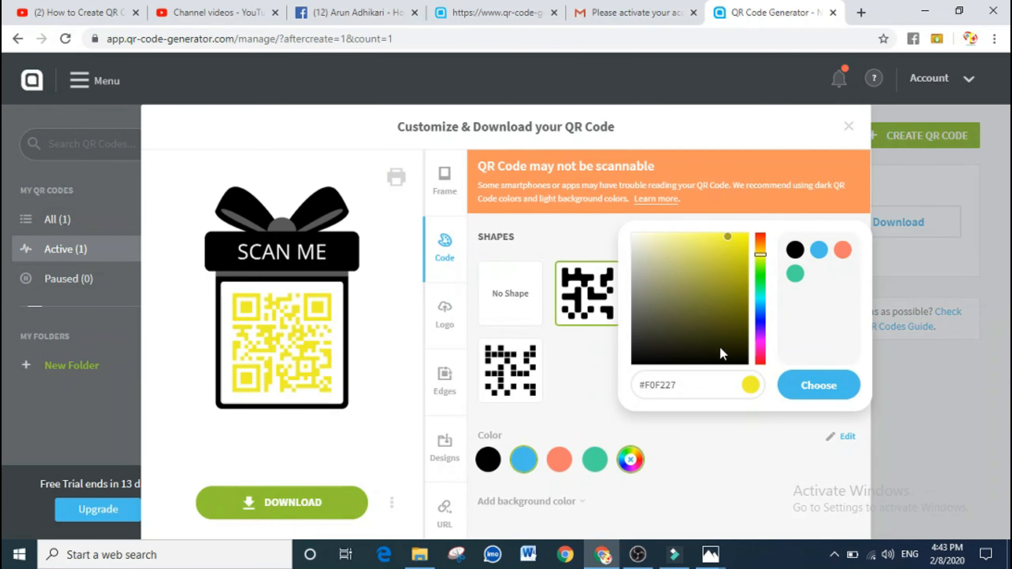
left_click(805, 392)
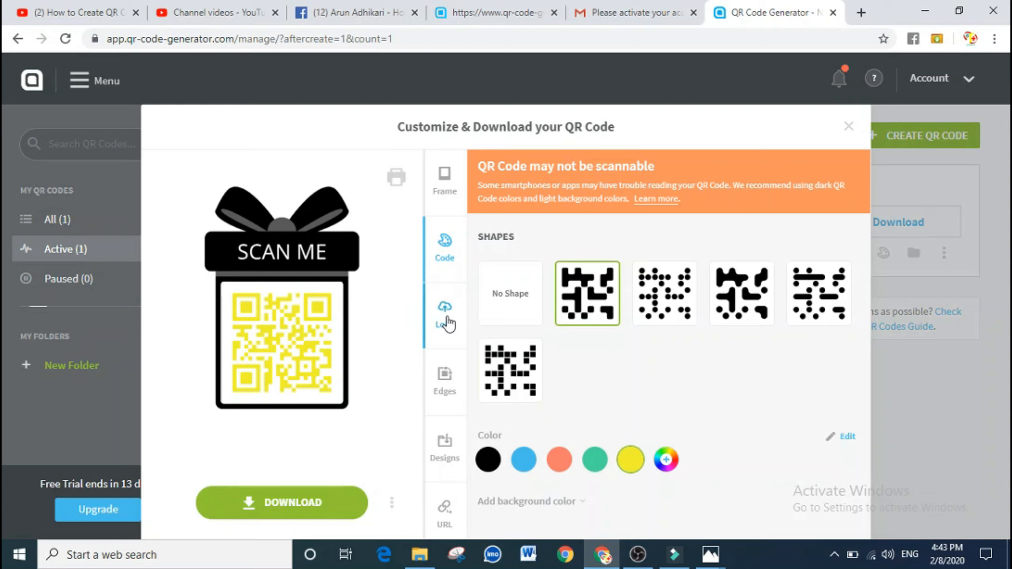
Upload the profile photo pppp (1) as the centre logo of the QR code
left_click(447, 316)
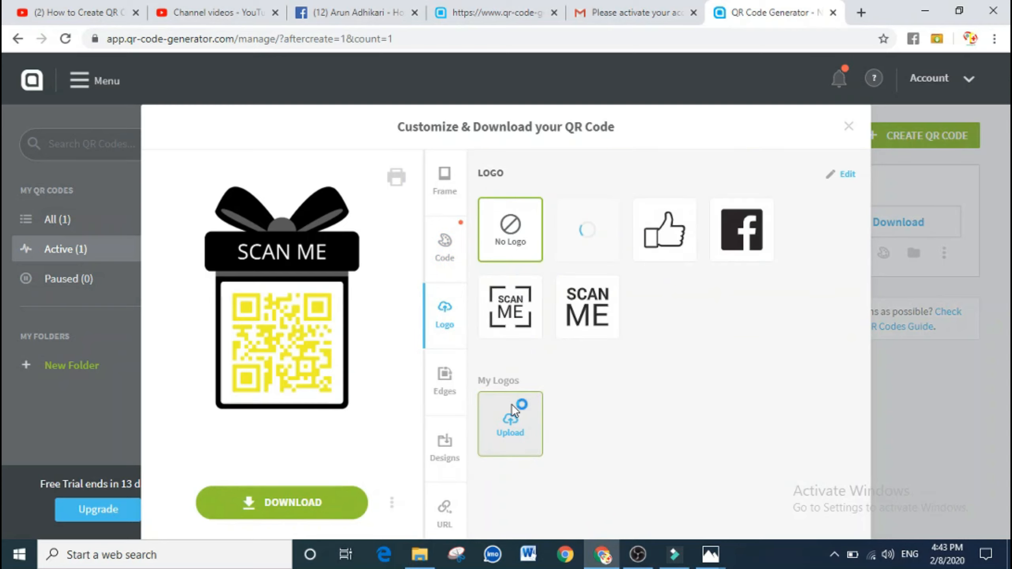
left_click(510, 417)
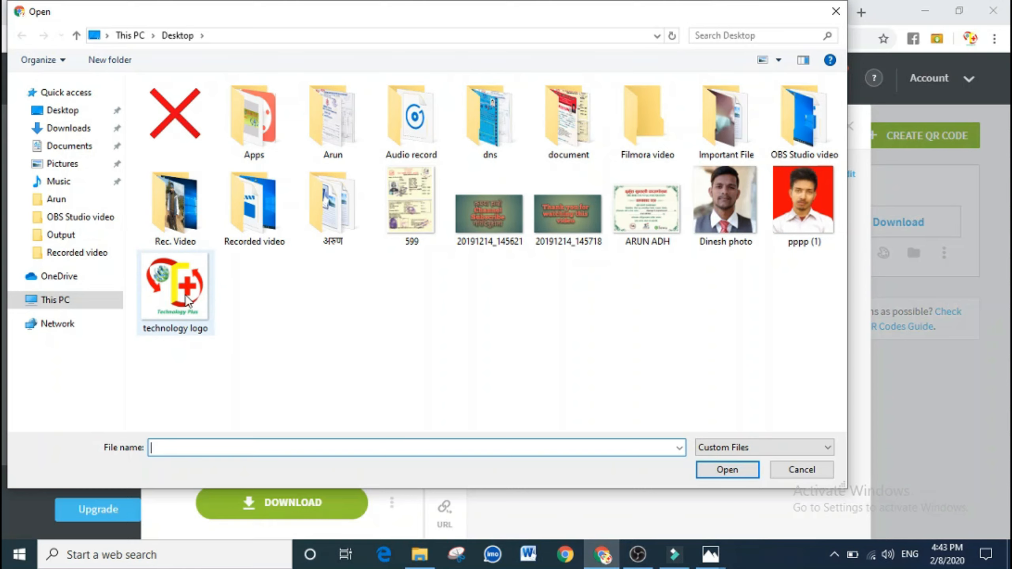
left_click(809, 198)
left_click(727, 471)
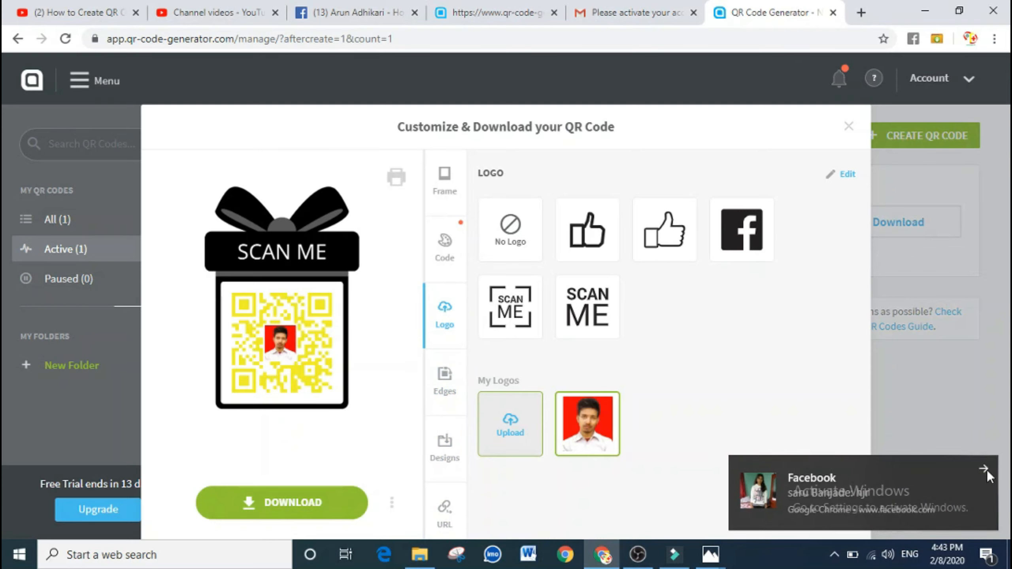
left_click(987, 472)
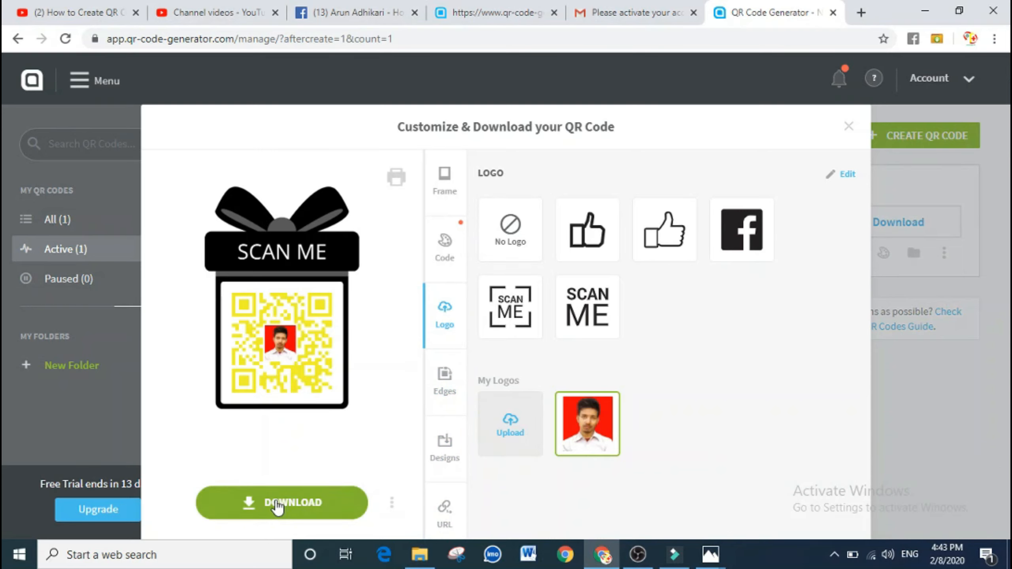
Download the code as My_Facebook_Code.png and reveal the file in the Downloads folder
left_click(277, 503)
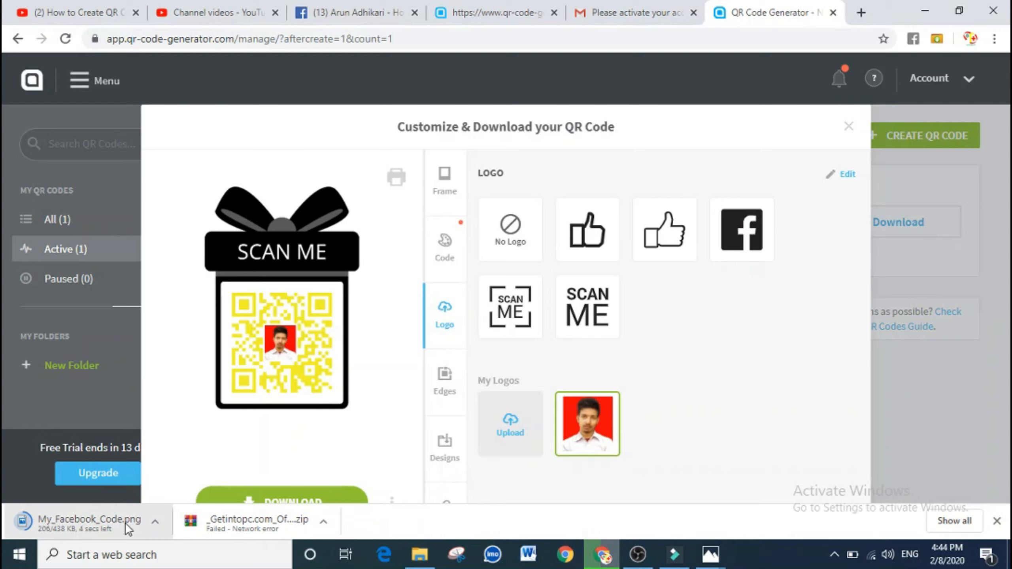
left_click(156, 524)
left_click(178, 476)
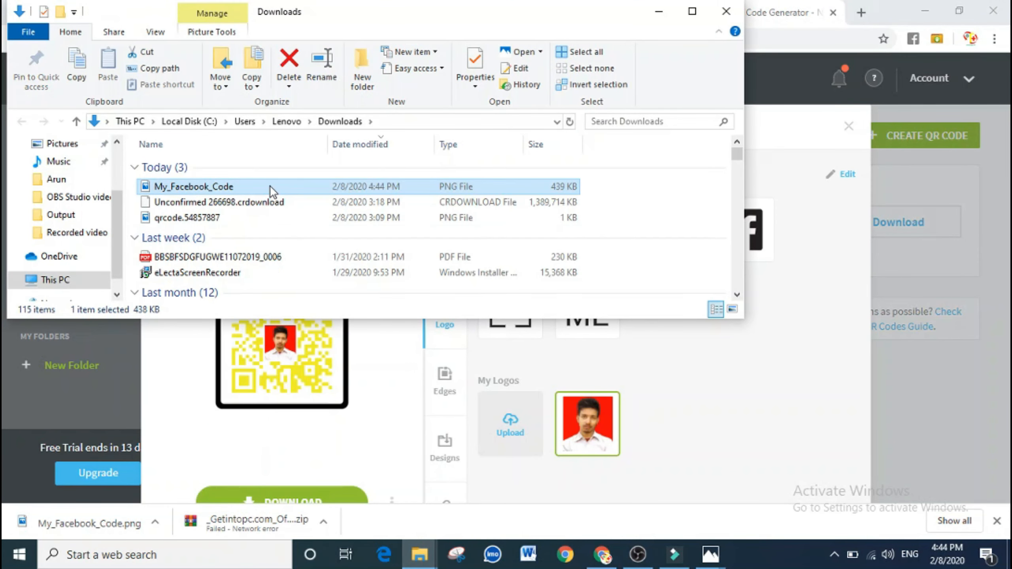
Cut My_Facebook_Code.png from Downloads, paste it onto the desktop, and view it in Photos
right_click(271, 189)
left_click(318, 436)
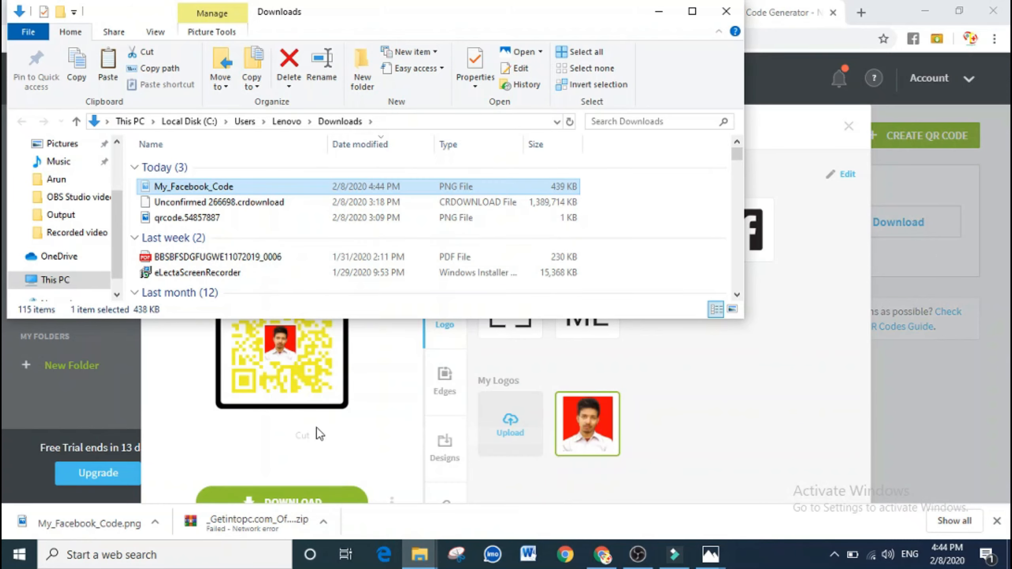
left_click(658, 11)
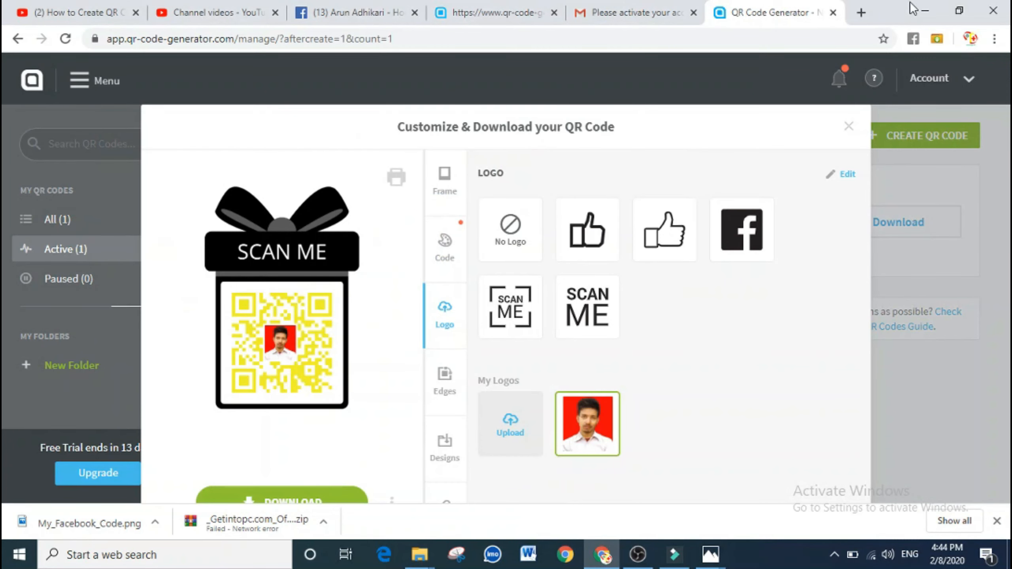
left_click(925, 11)
right_click(460, 185)
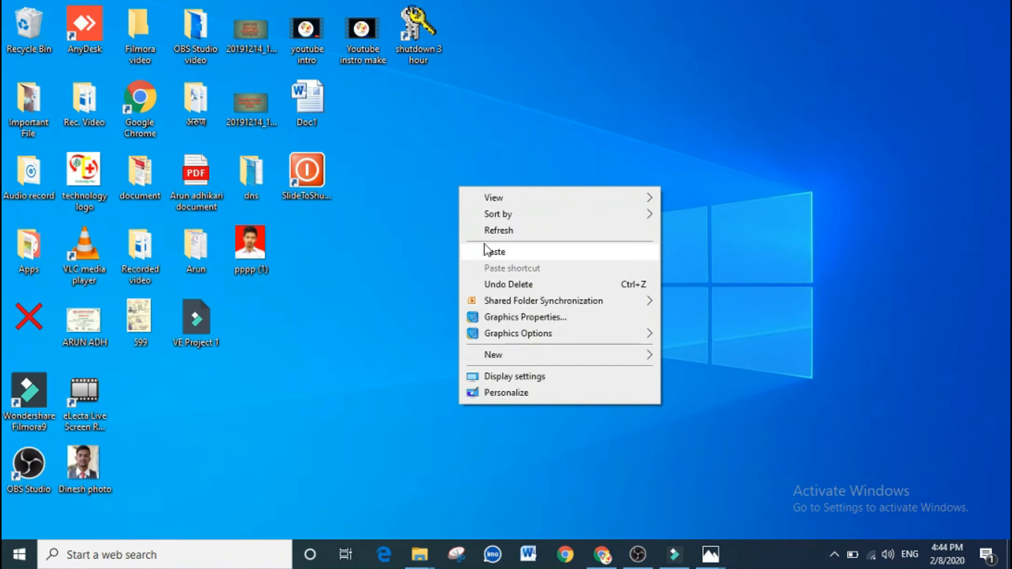
left_click(493, 251)
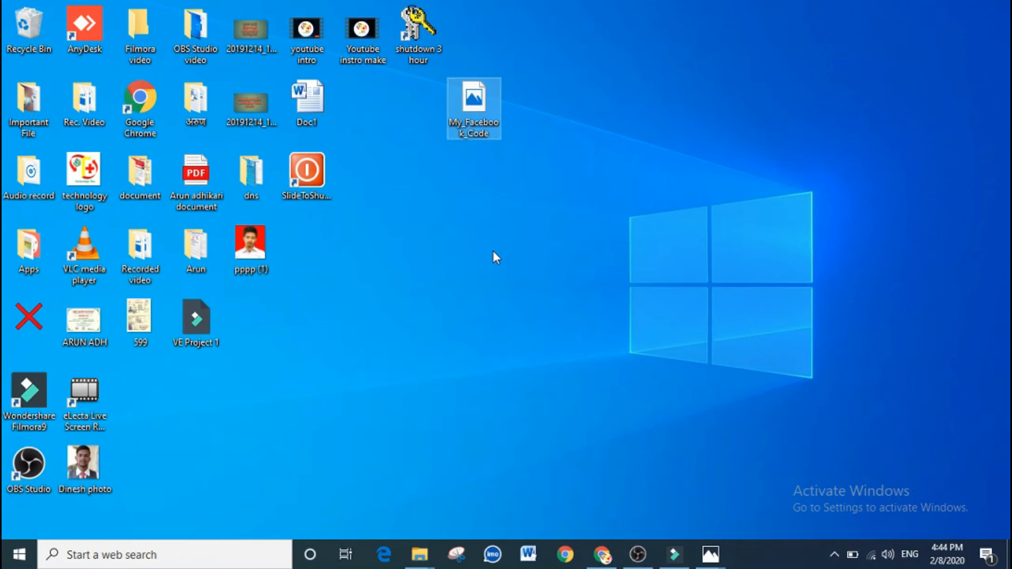
double_click(474, 119)
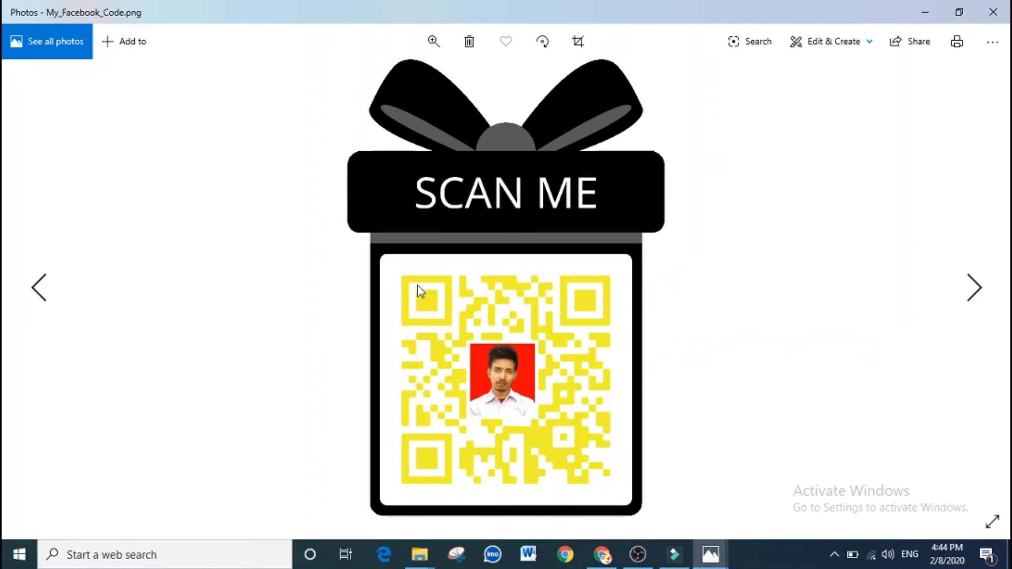